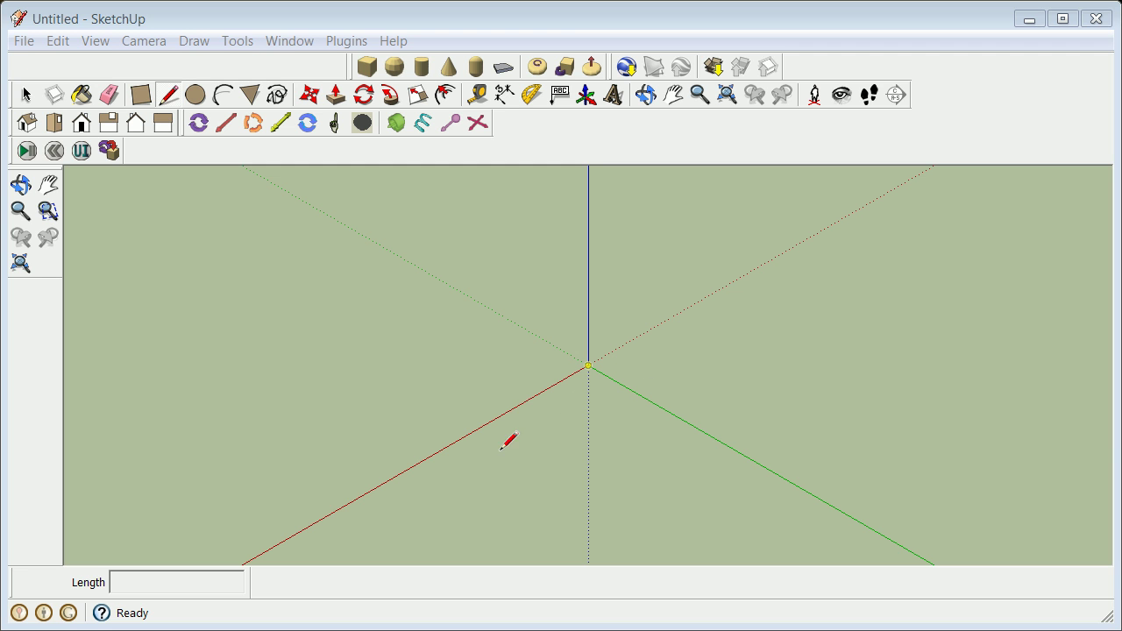
- Set the camera to the Top standard view with parallel projection
left_click(142, 42)
mouse_move(216, 108)
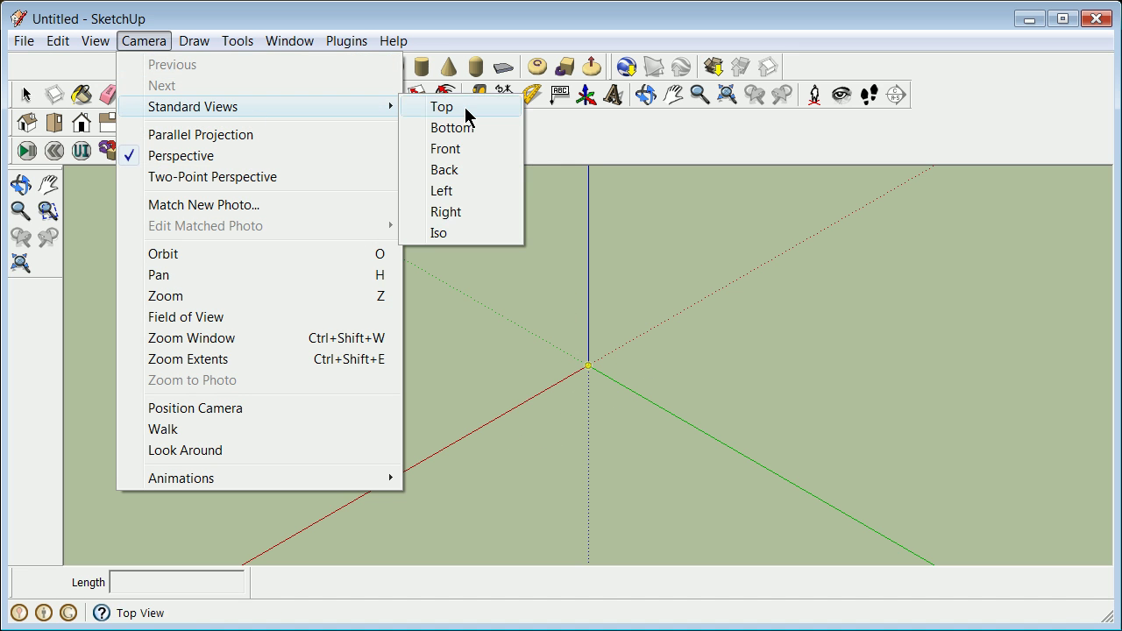
left_click(463, 108)
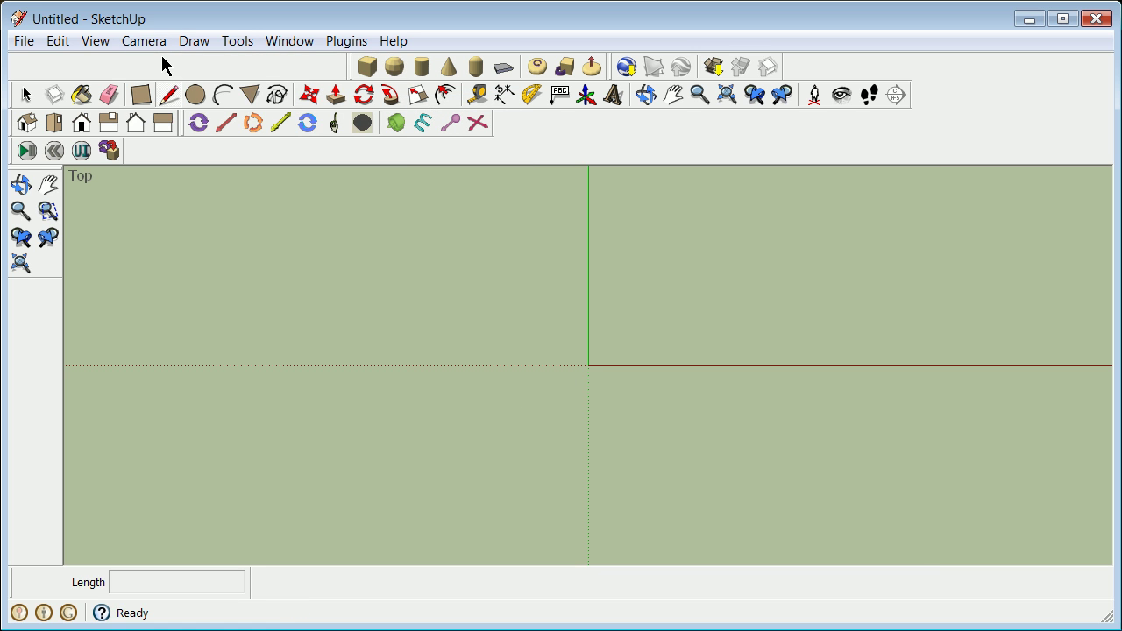
left_click(157, 44)
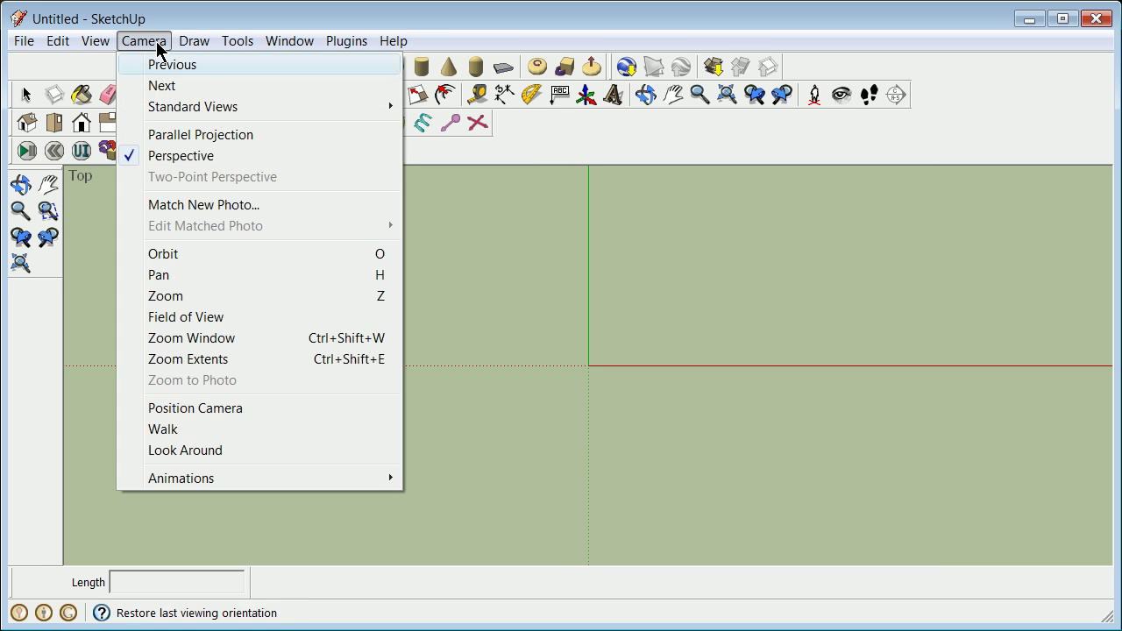
left_click(173, 137)
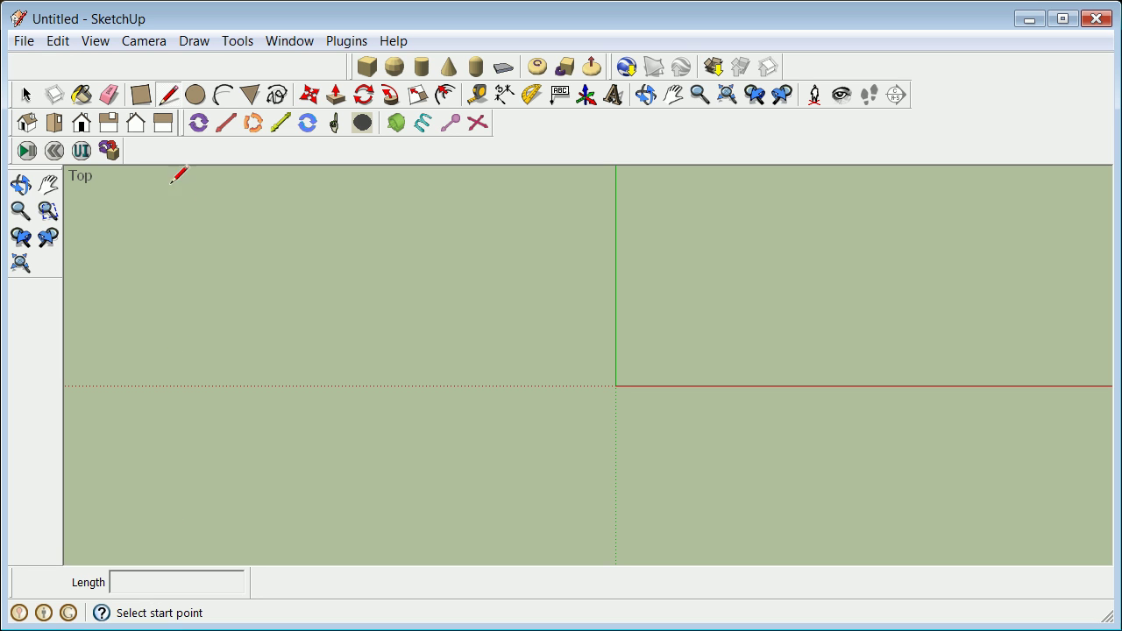
left_click(169, 96)
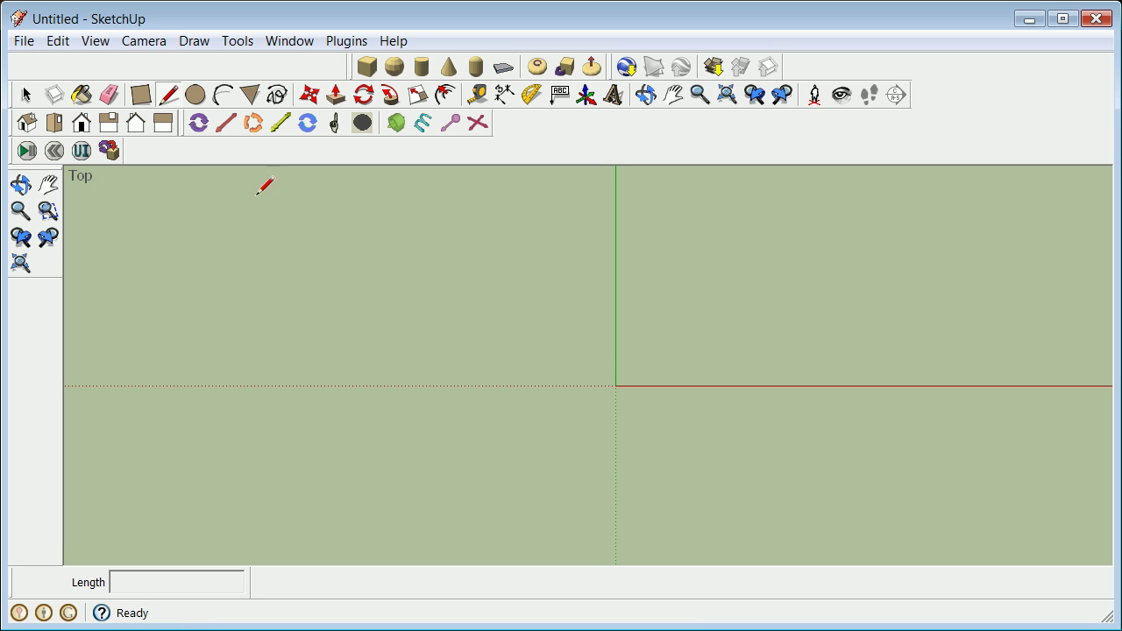
left_click(615, 385)
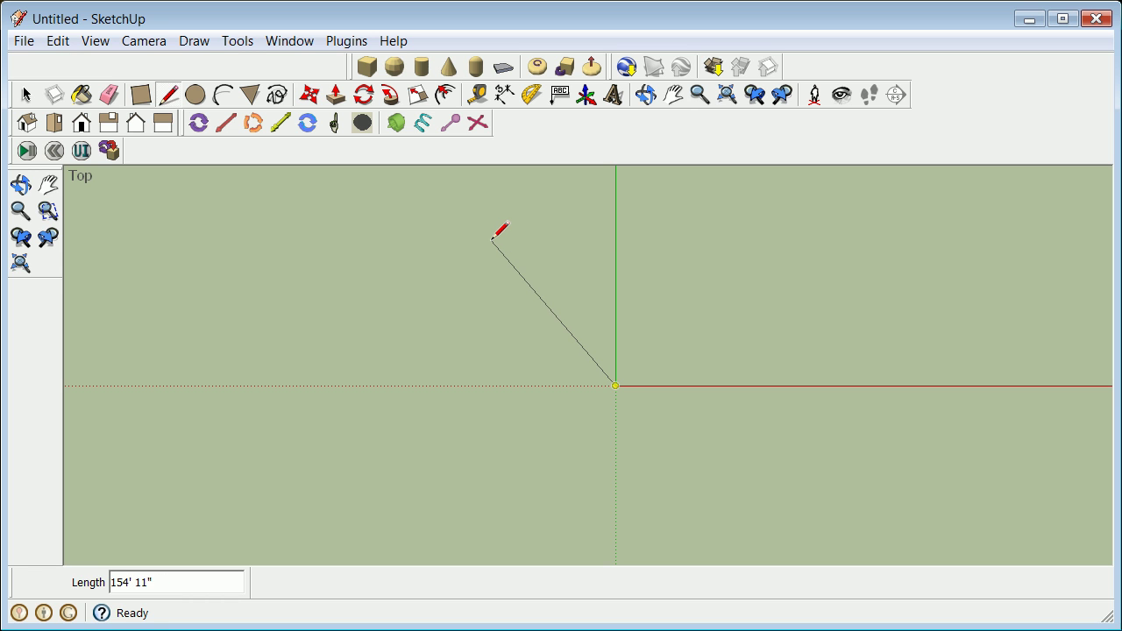
left_click(615, 298)
key("Escape")
left_click(510, 326)
left_click(510, 402)
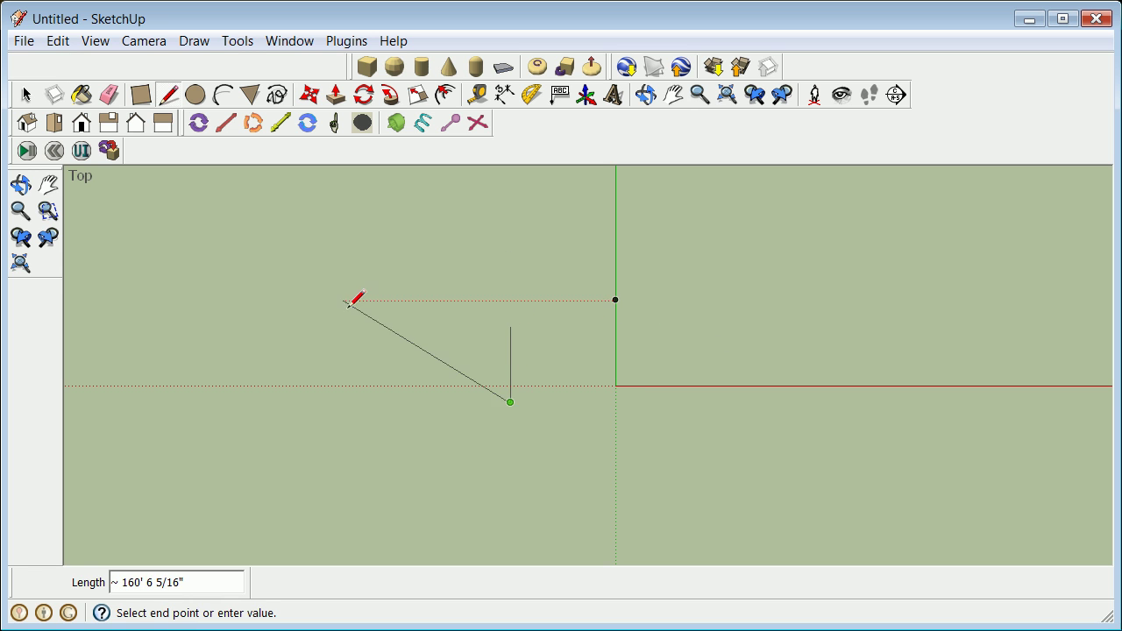
left_click(50, 45)
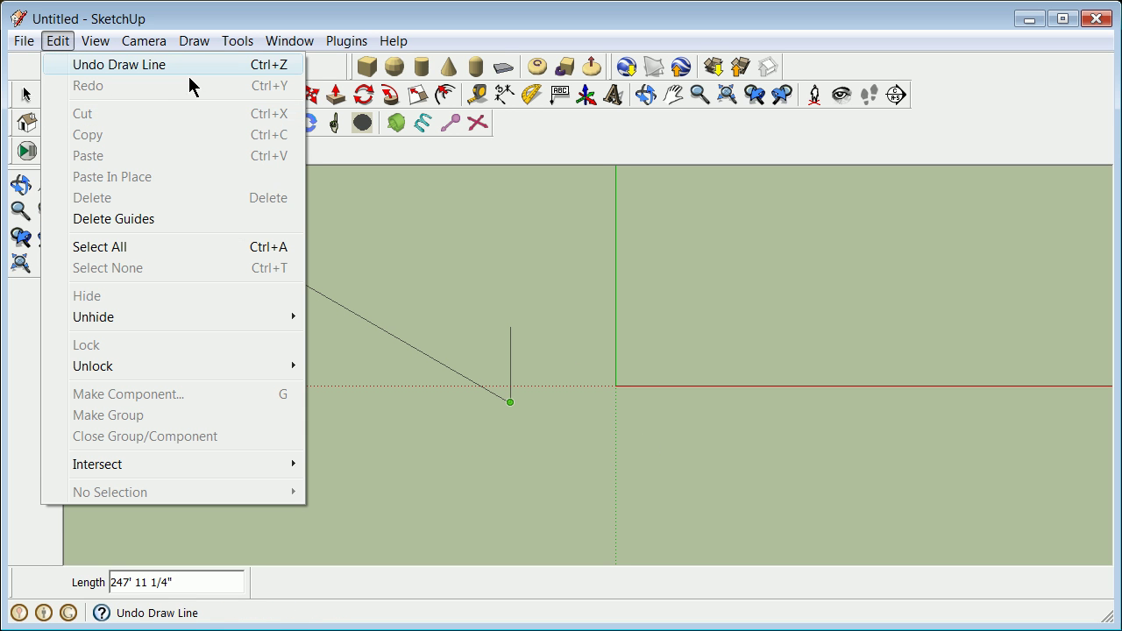
left_click(185, 69)
left_click(56, 44)
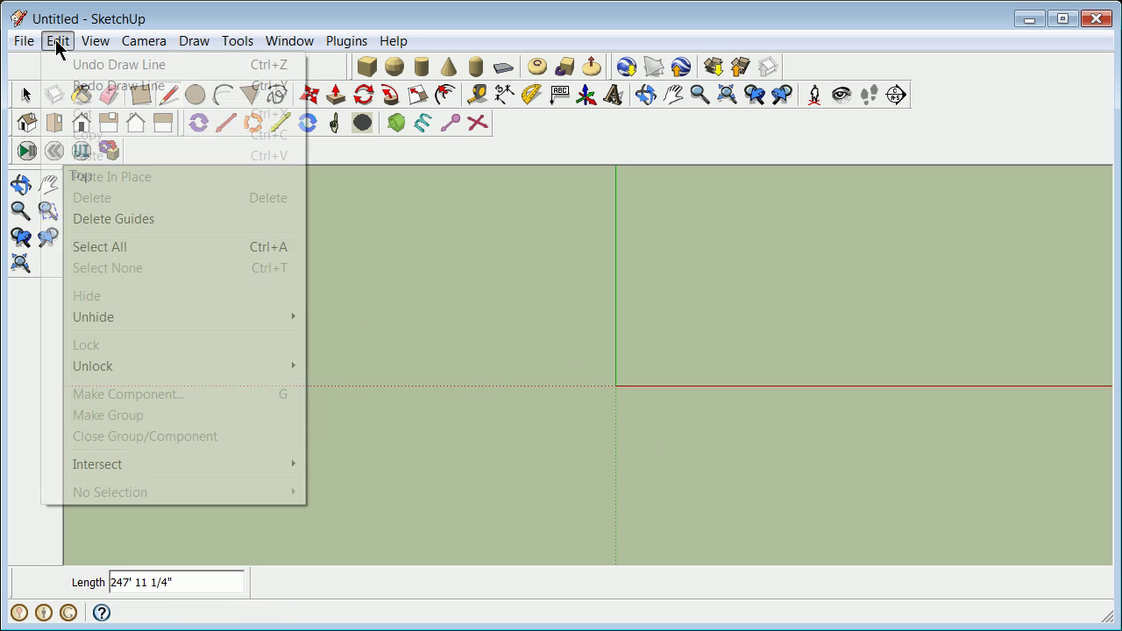
left_click(87, 67)
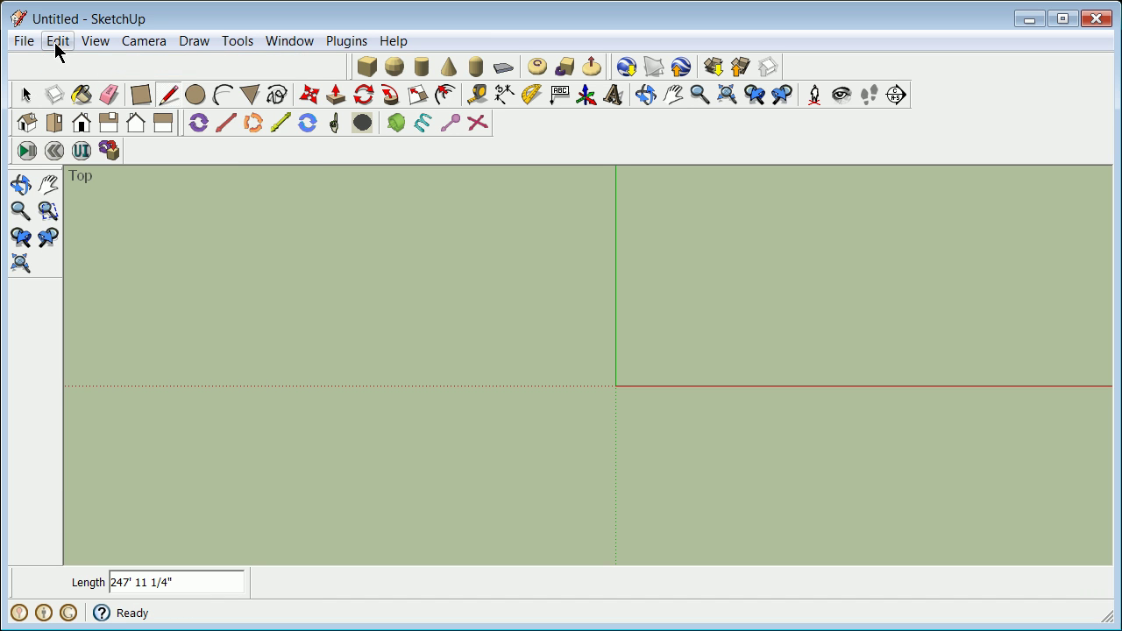
left_click(58, 41)
left_click(88, 64)
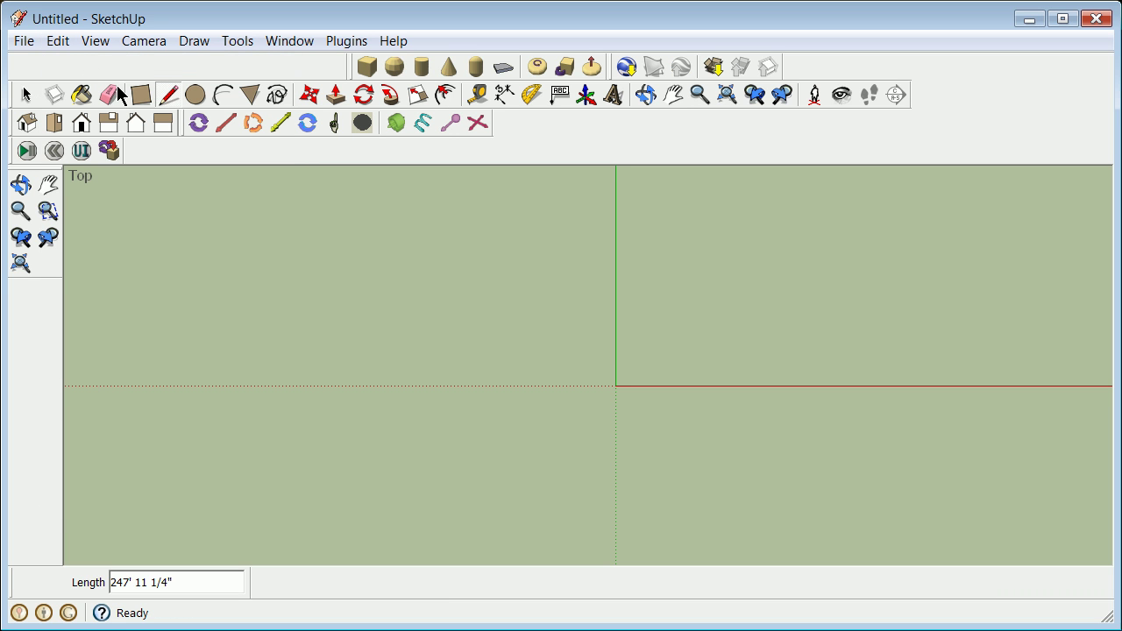
key("f")
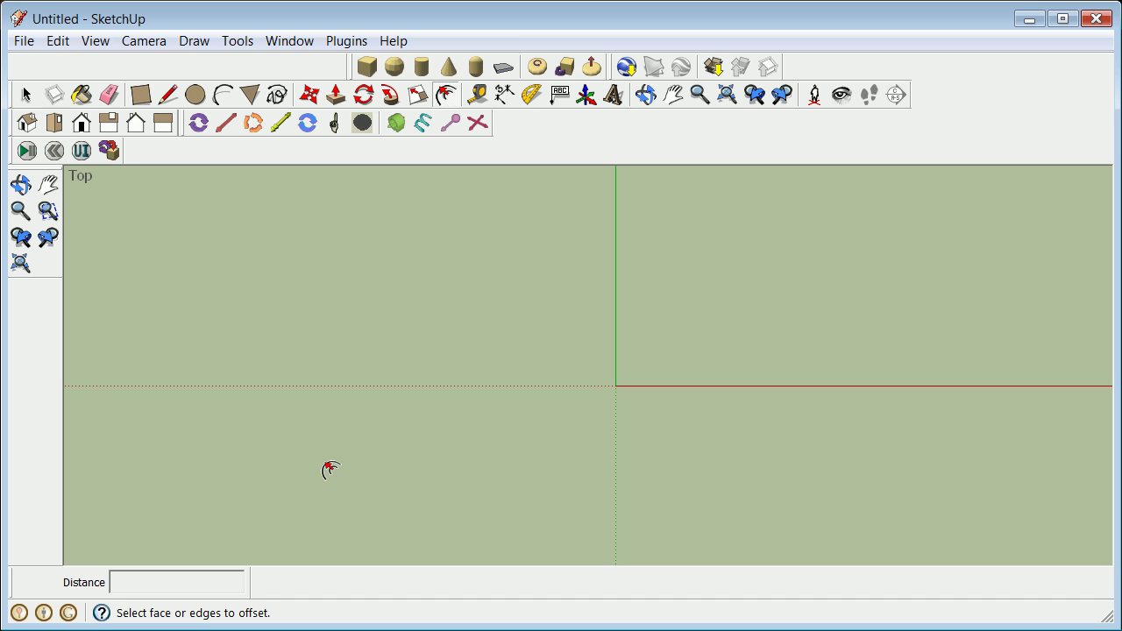
left_click(26, 96)
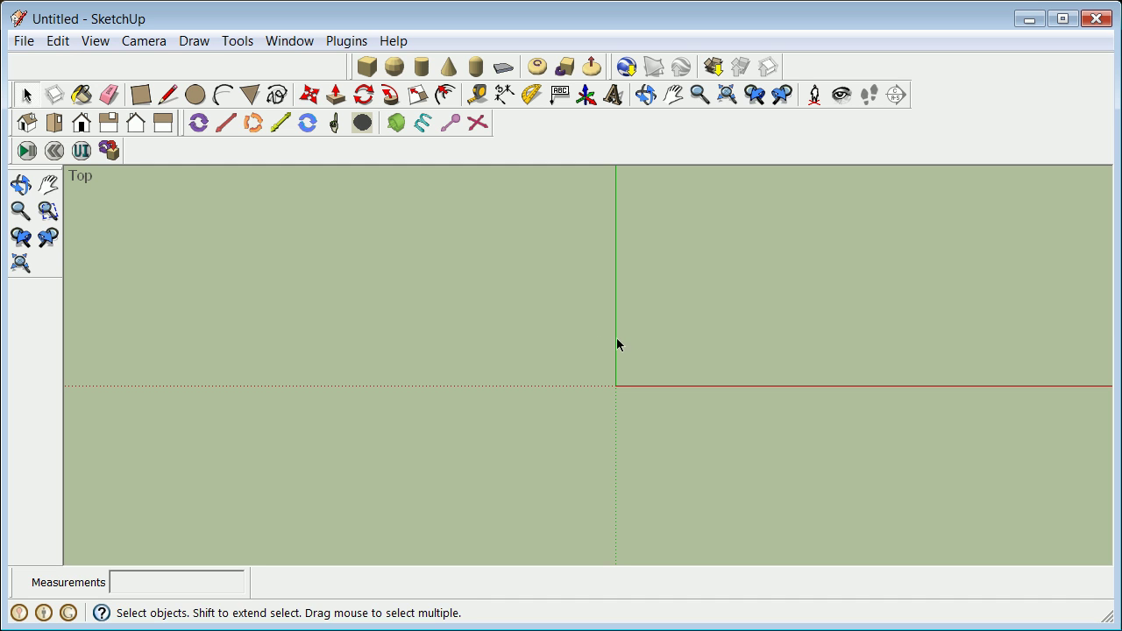
- Draw a line from the origin along the red axis using the relative coordinates <300',0',0'>
key("l")
left_click(616, 384)
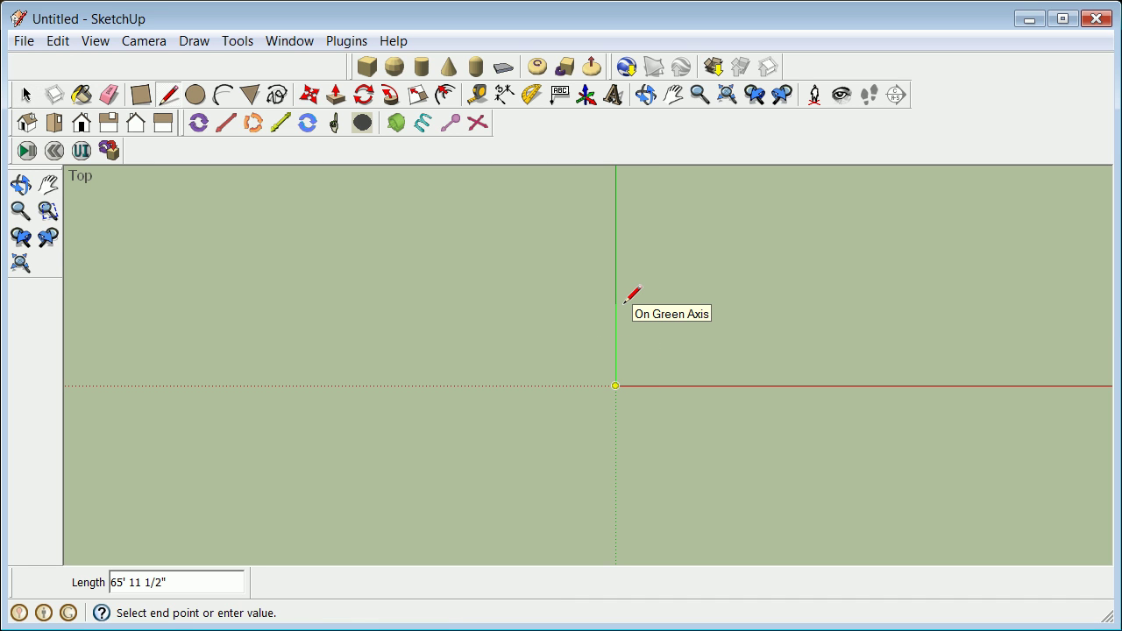
type("<200")
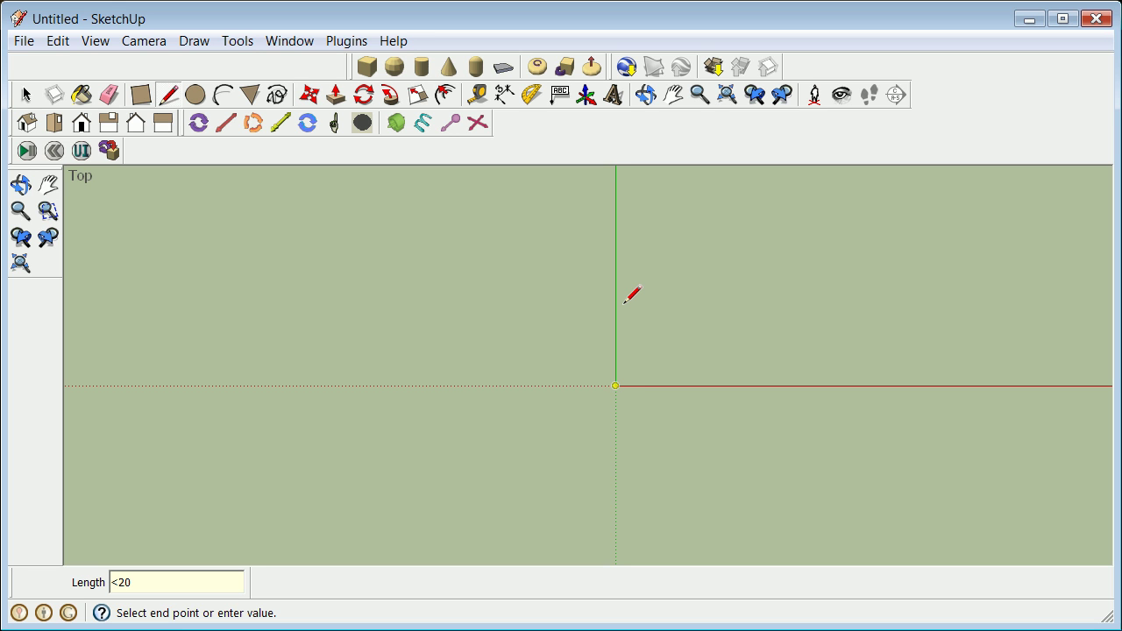
key("BackSpace")
key("BackSpace")
key("BackSpace")
type("<")
type("300")
type("',0")
type("',0")
type("'")
type(">")
key("Return")
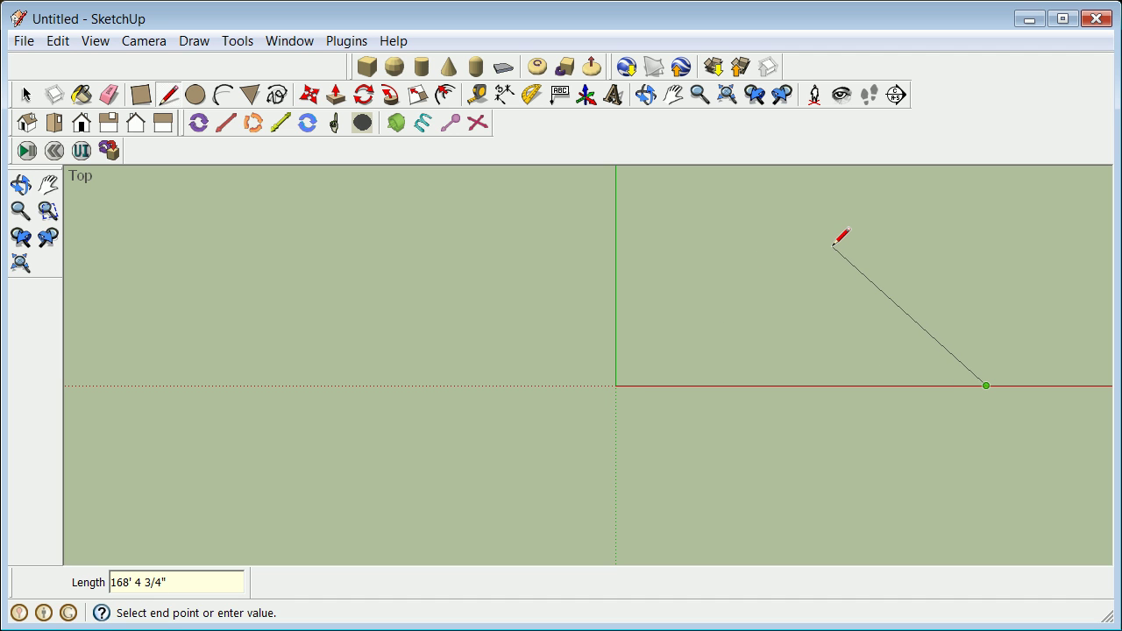
left_click(863, 315)
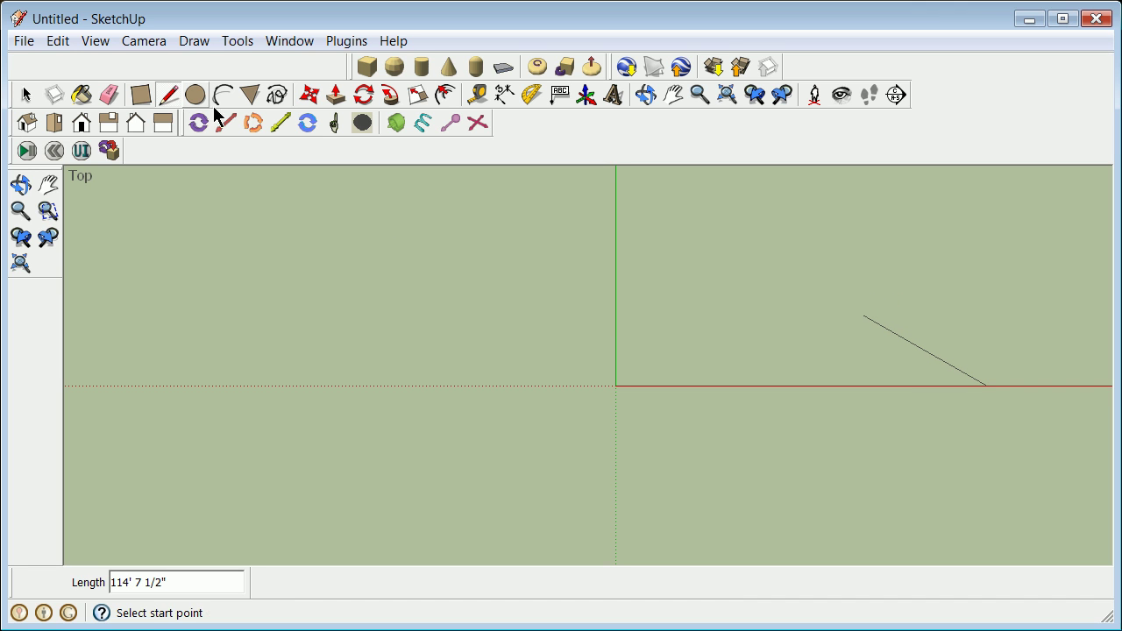
- Erase the stray diagonal edge at the end of the horizontal line and hide the drawing axes
left_click(29, 97)
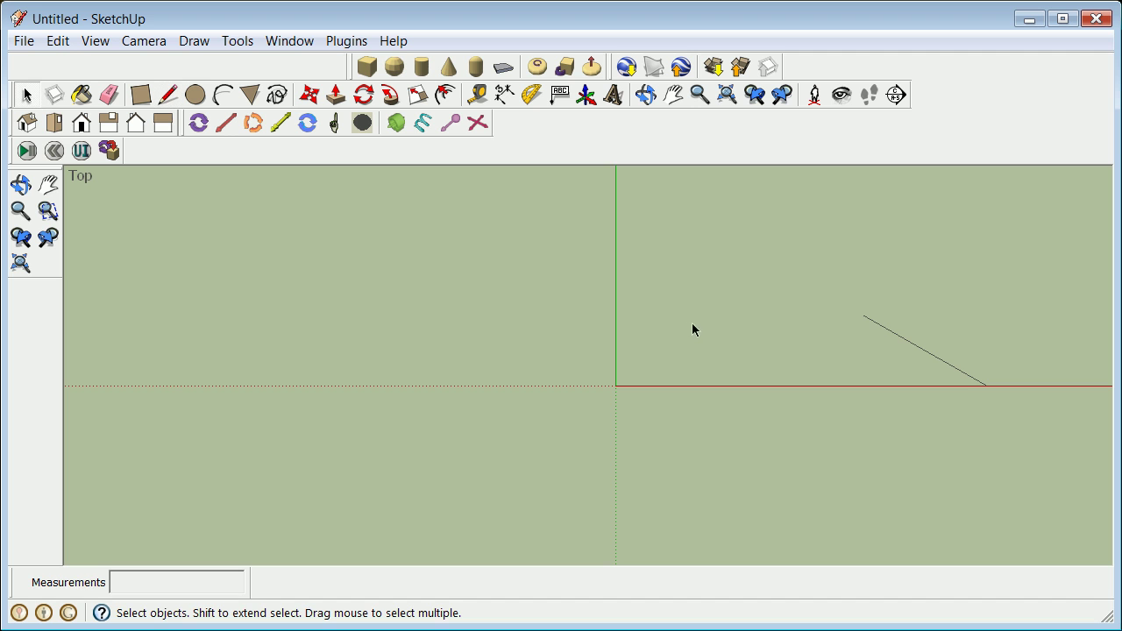
left_click(883, 334)
right_click(884, 334)
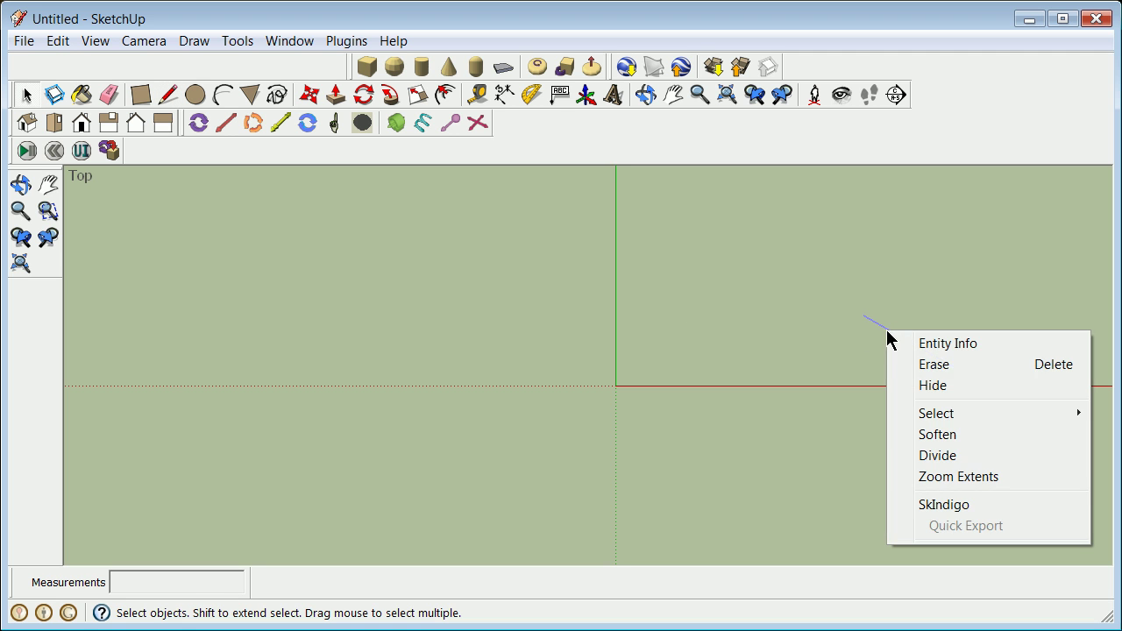
left_click(949, 363)
left_click(97, 42)
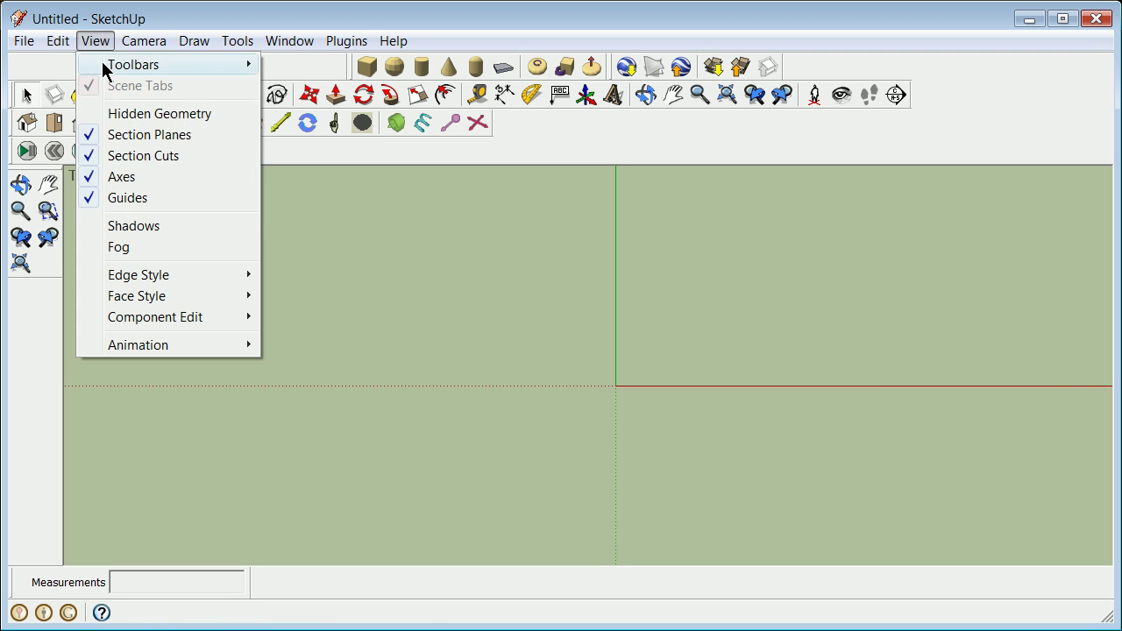
left_click(98, 177)
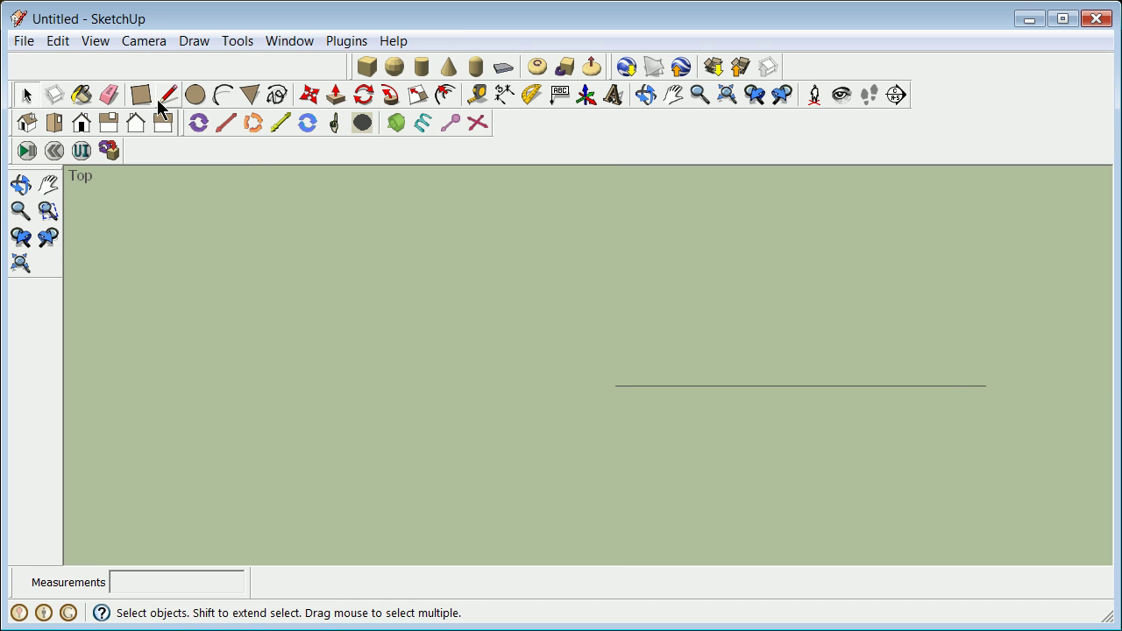
- Draw a line from the far end of the horizontal line using the relative coordinates <0',300',0'>
left_click(168, 94)
left_click(986, 386)
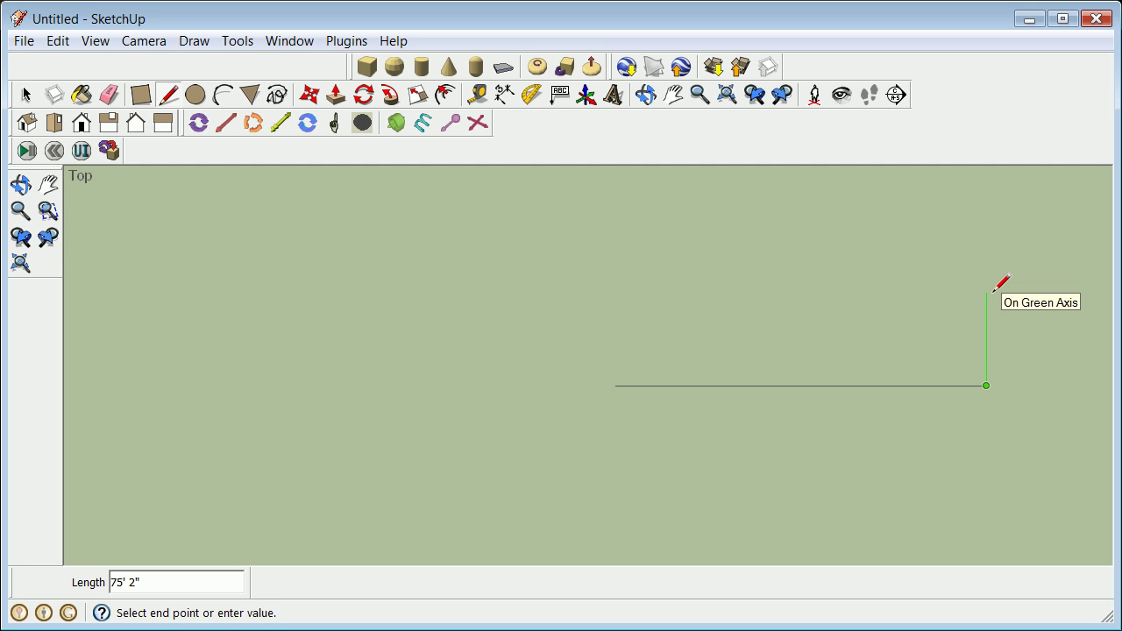
type("<0")
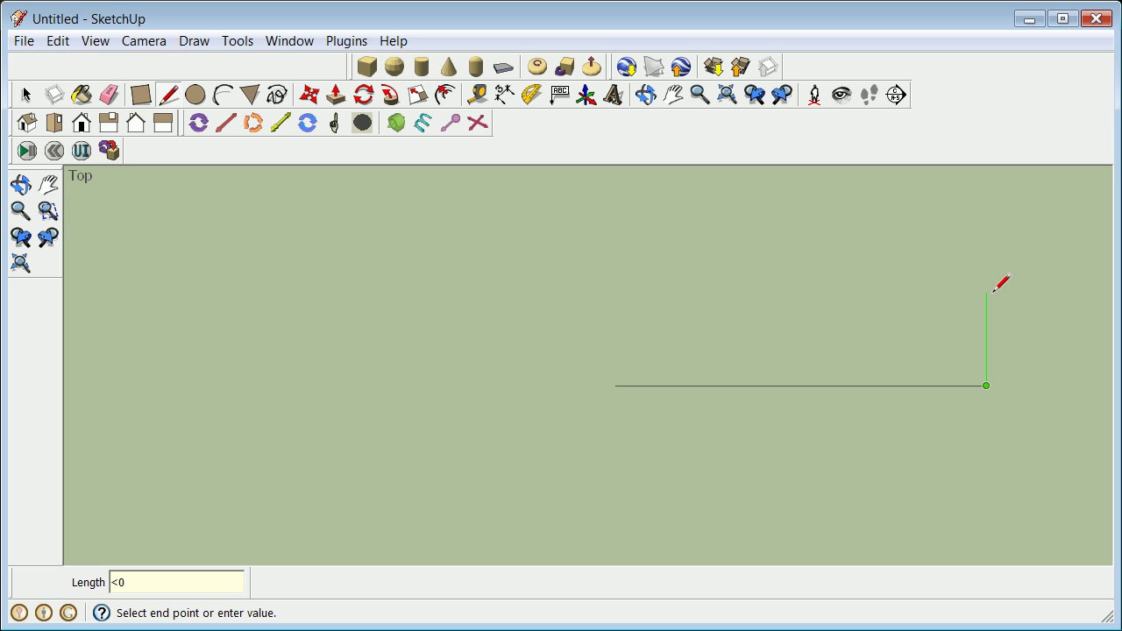
type("',300',0'>")
key("Return")
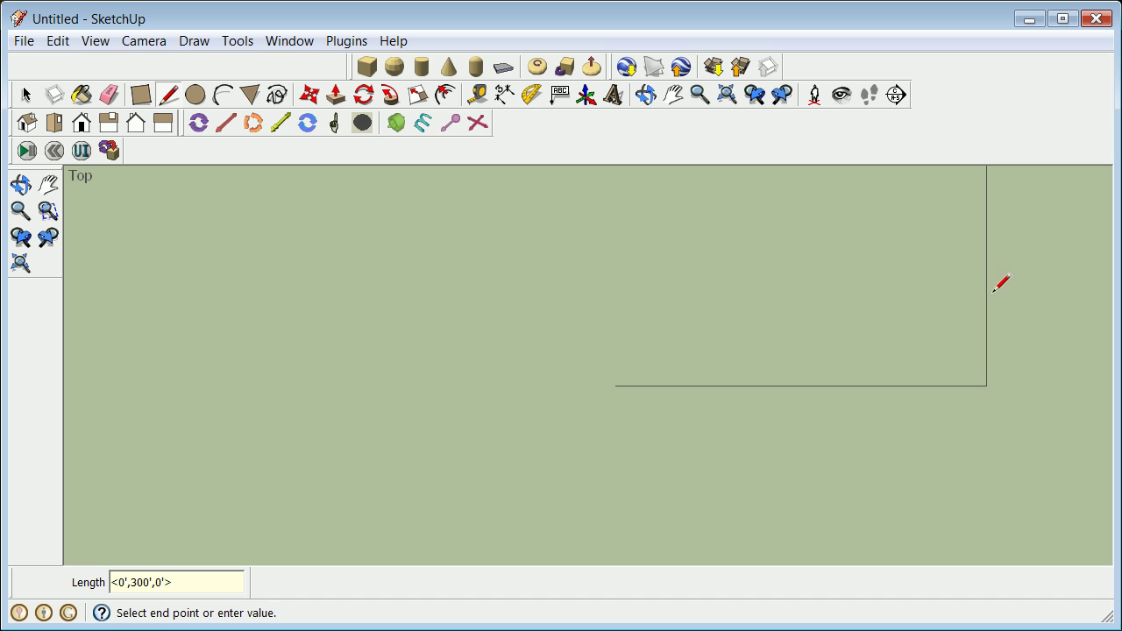
left_click(763, 267)
key("Escape")
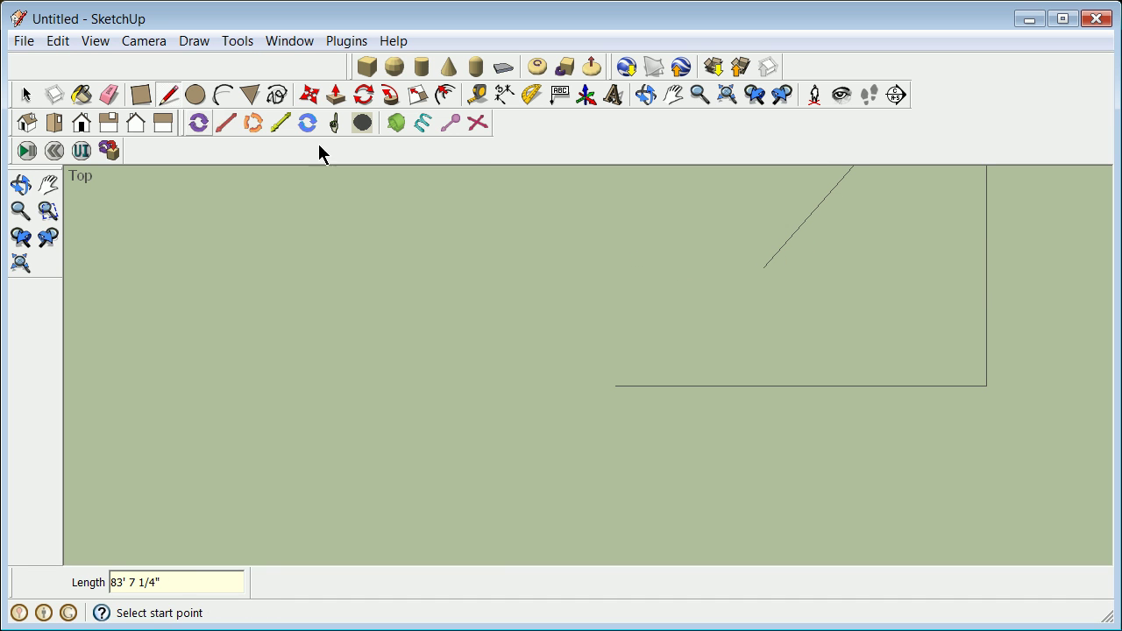
- Erase the stray diagonal edge running off the upper end of the 300' vertical line
left_click(25, 95)
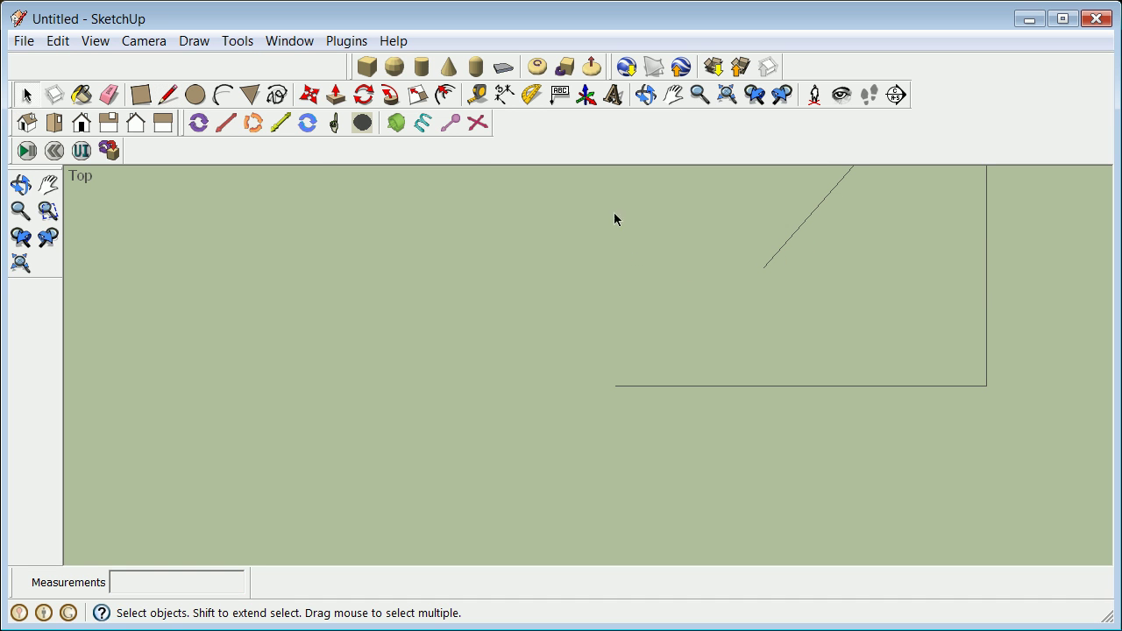
left_click(791, 240)
right_click(791, 238)
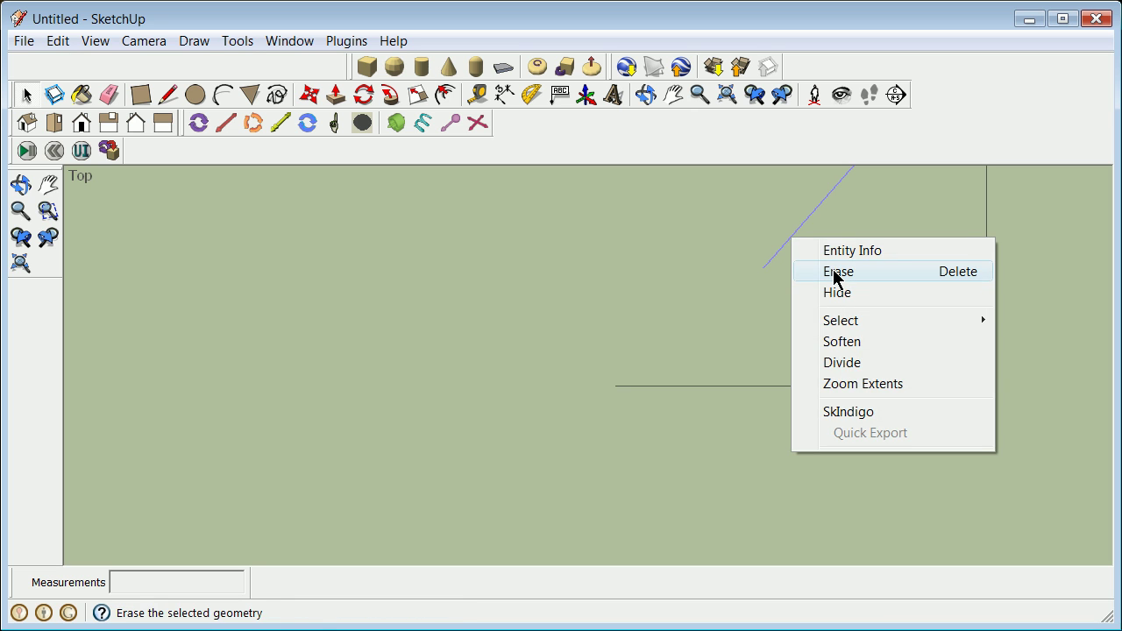
left_click(826, 272)
- Draw a circle of about 100' radius centred on the lines' corner and one of about 70' radius inside the corner touching both lines
scroll(824, 275, "down", 5)
scroll(888, 173, "up", 3)
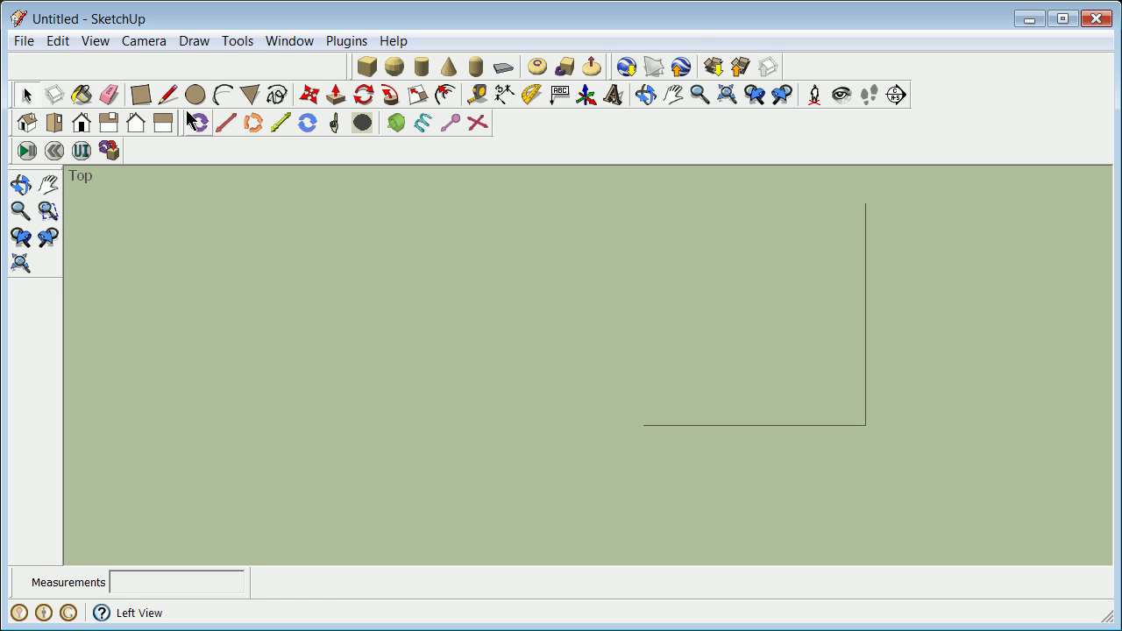
left_click(865, 425)
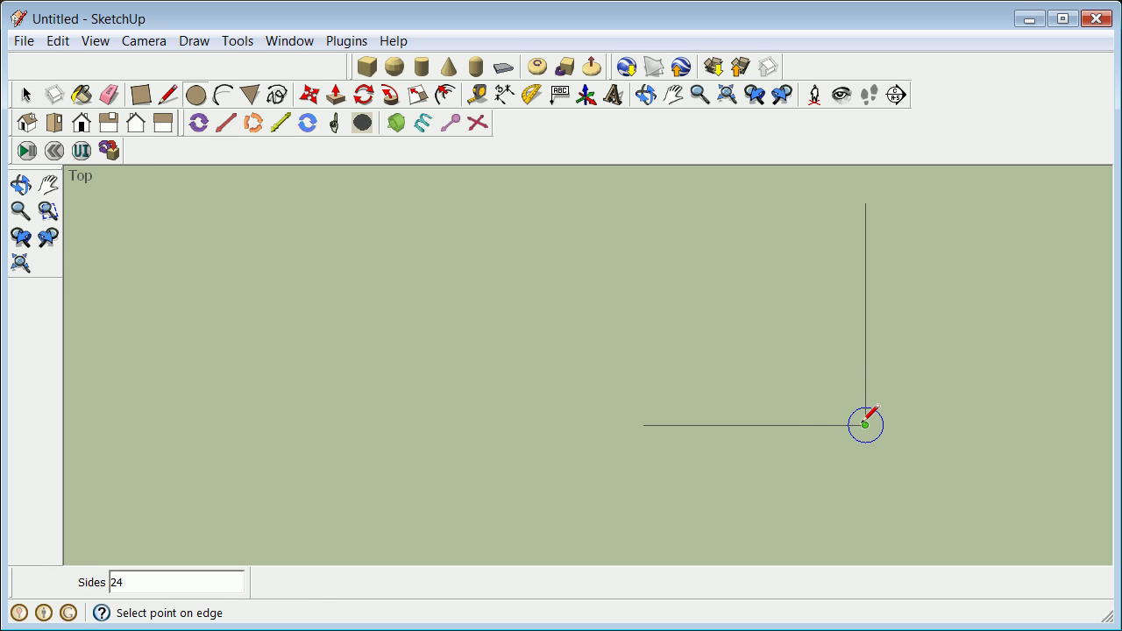
left_click(942, 414)
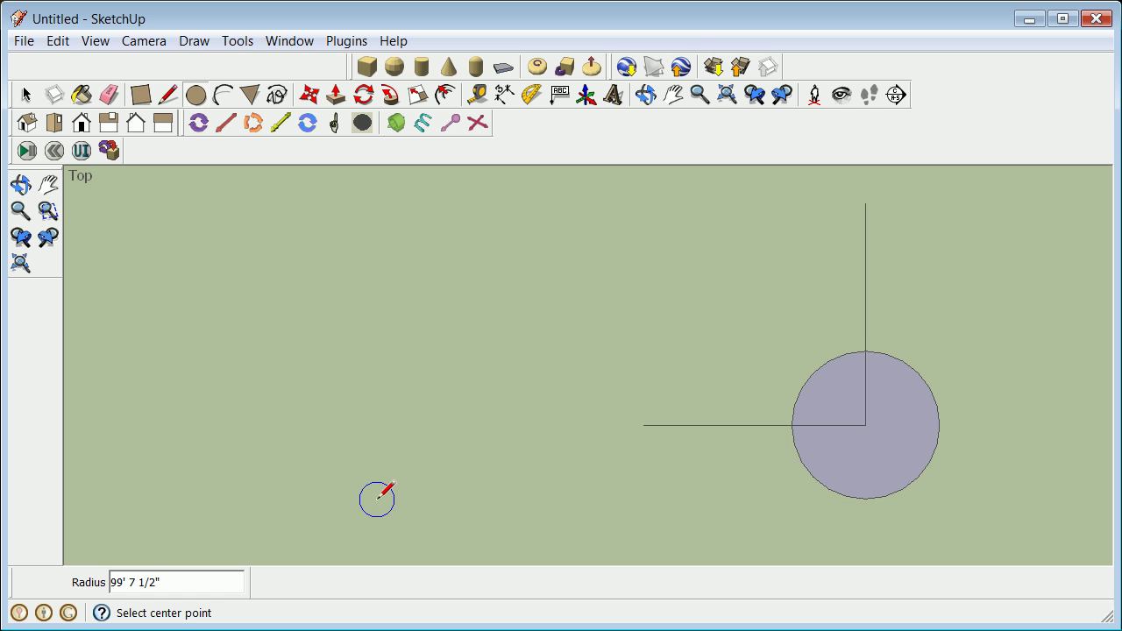
left_click(813, 373)
left_click(864, 359)
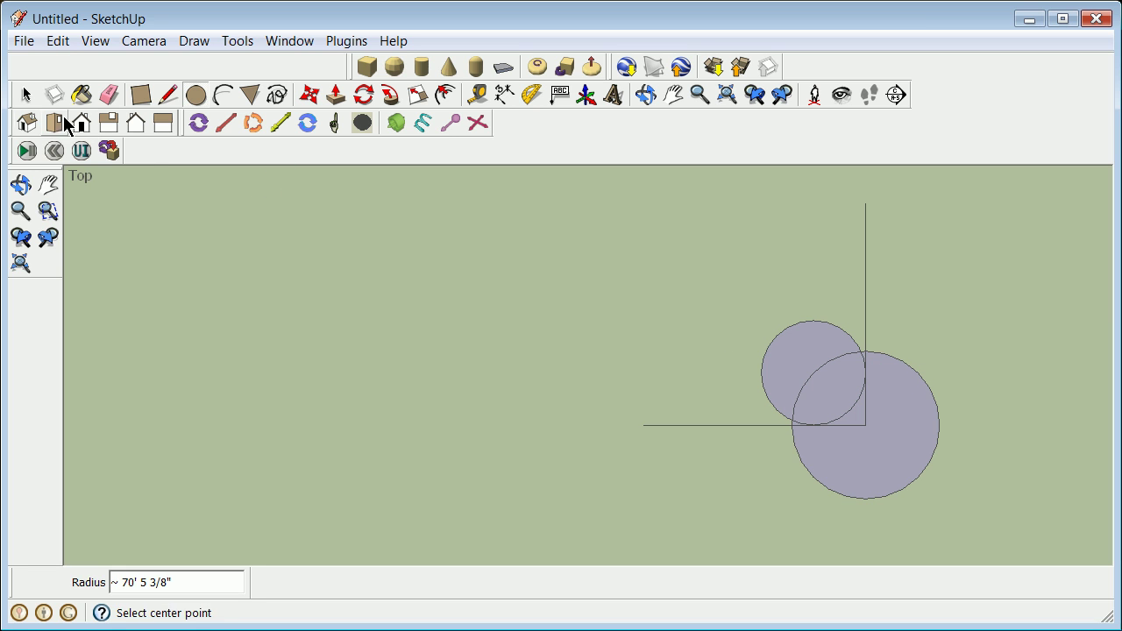
- Erase the large circle's face and arc that lie outside the corner formed by the two lines
left_click(26, 94)
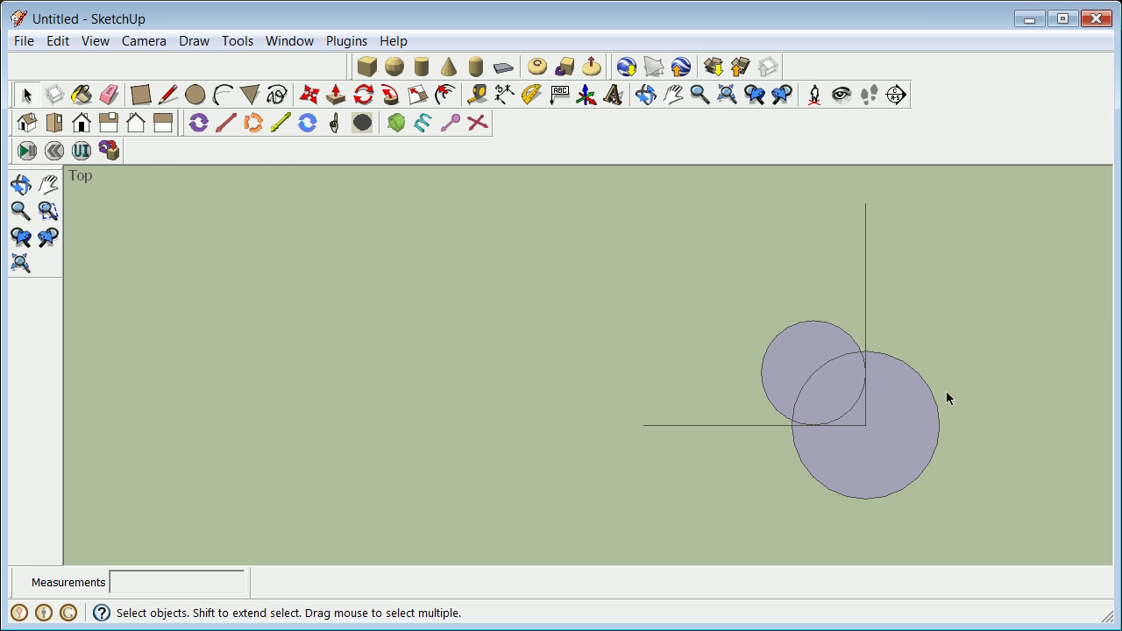
left_click_drag(932, 496, 903, 457)
left_click(933, 460)
right_click(929, 438)
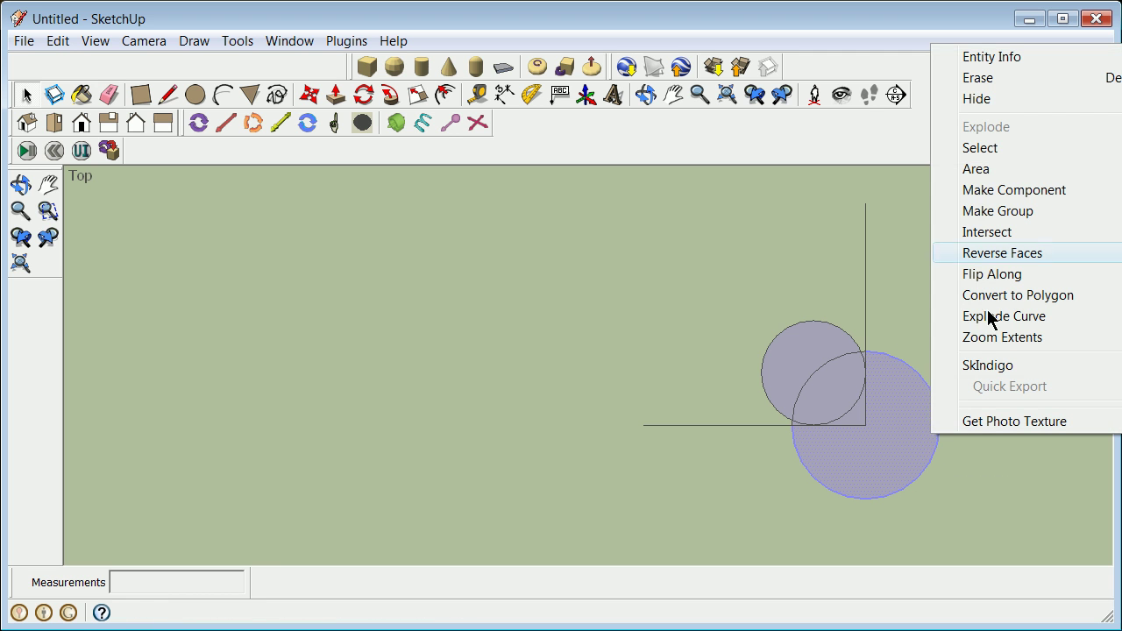
left_click(977, 77)
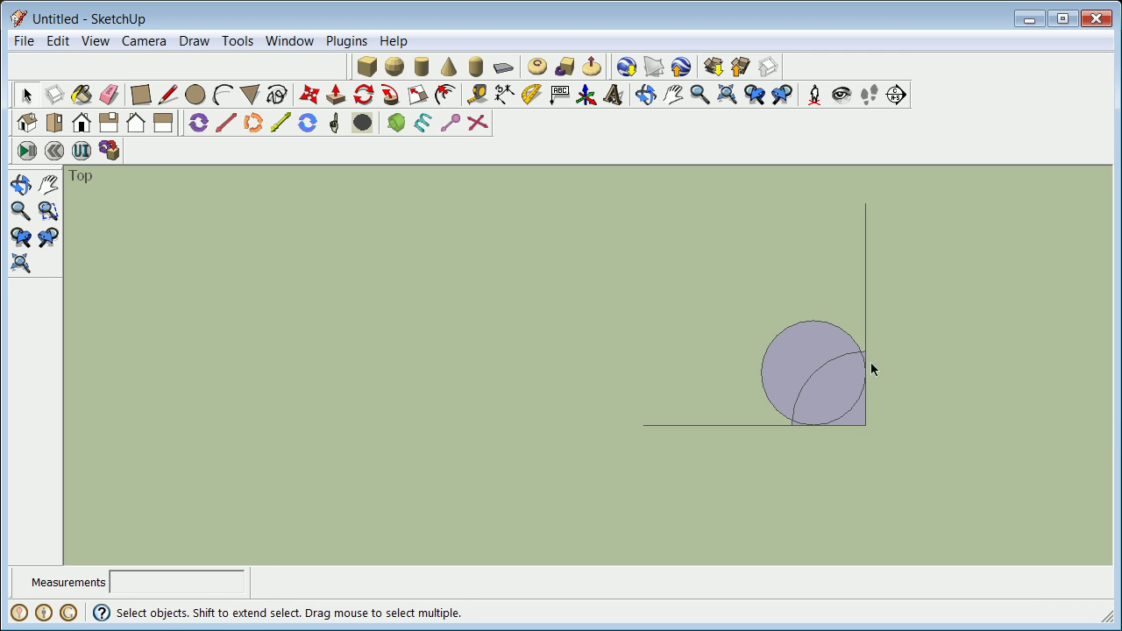
- Erase the small circle's faces and its unneeded arc together with the remaining large arc crossing it
left_click_drag(781, 390, 782, 390)
right_click(808, 378)
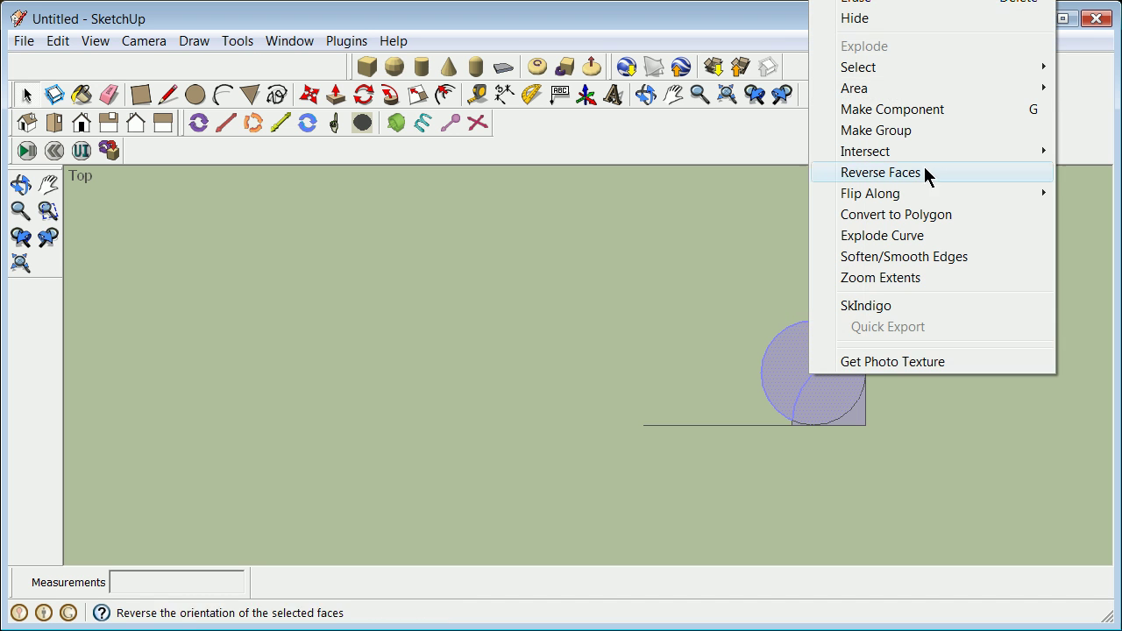
left_click(876, 10)
- Erase the leftover sliver on the horizontal line and the square corner outside the rounded arc
scroll(847, 412, "up", 4)
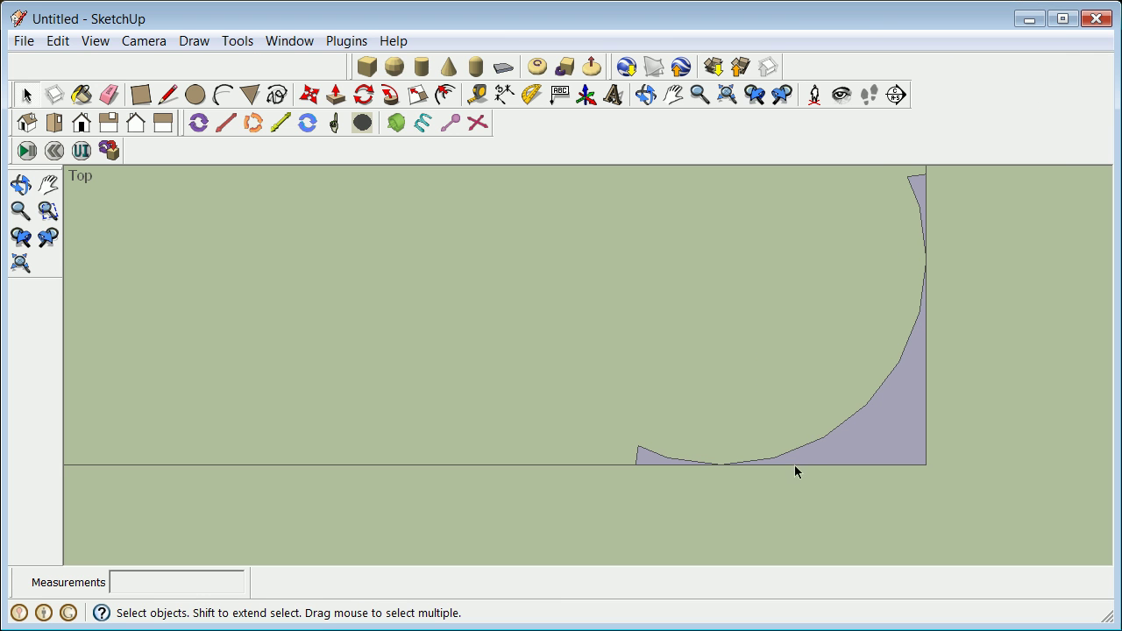
left_click_drag(628, 456, 629, 456)
right_click(645, 456)
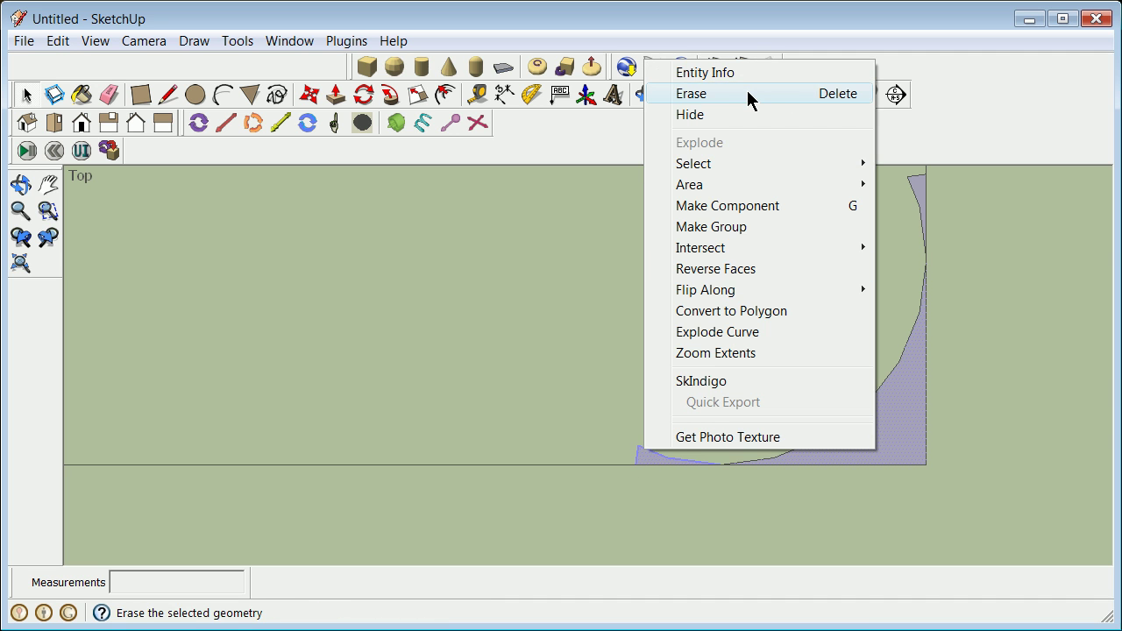
left_click(746, 93)
left_click_drag(933, 445, 910, 466)
right_click(914, 465)
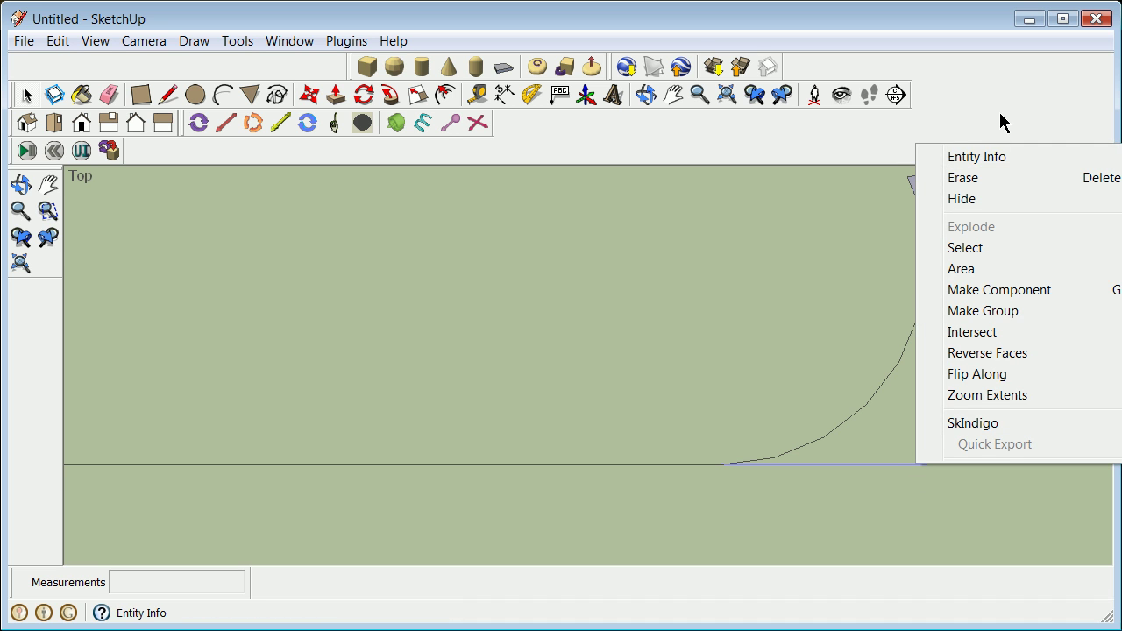
left_click(981, 185)
- Erase the leftover sliver between the arc's upper end and the vertical line
scroll(897, 190, "up", 2)
scroll(919, 213, "down", 1)
scroll(918, 213, "down", 2)
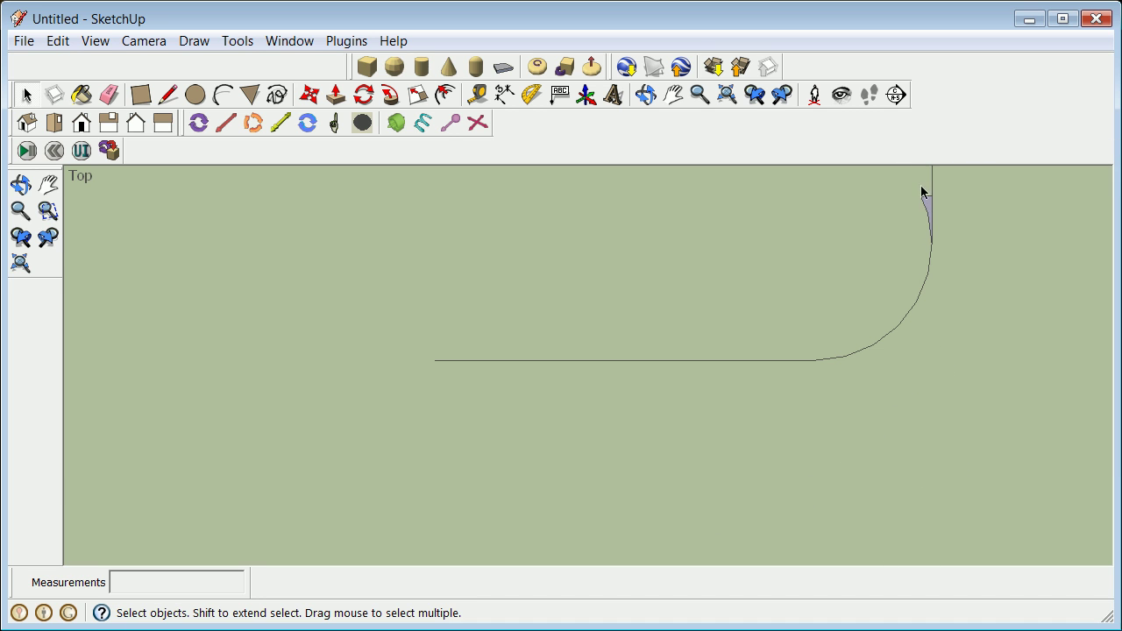
left_click(919, 214)
right_click(925, 208)
left_click(941, 233)
- Examine the finished rounded corner, its segments and its joins with both lines
scroll(884, 236, "down", 3)
scroll(848, 250, "down", 4)
scroll(857, 224, "up", 4)
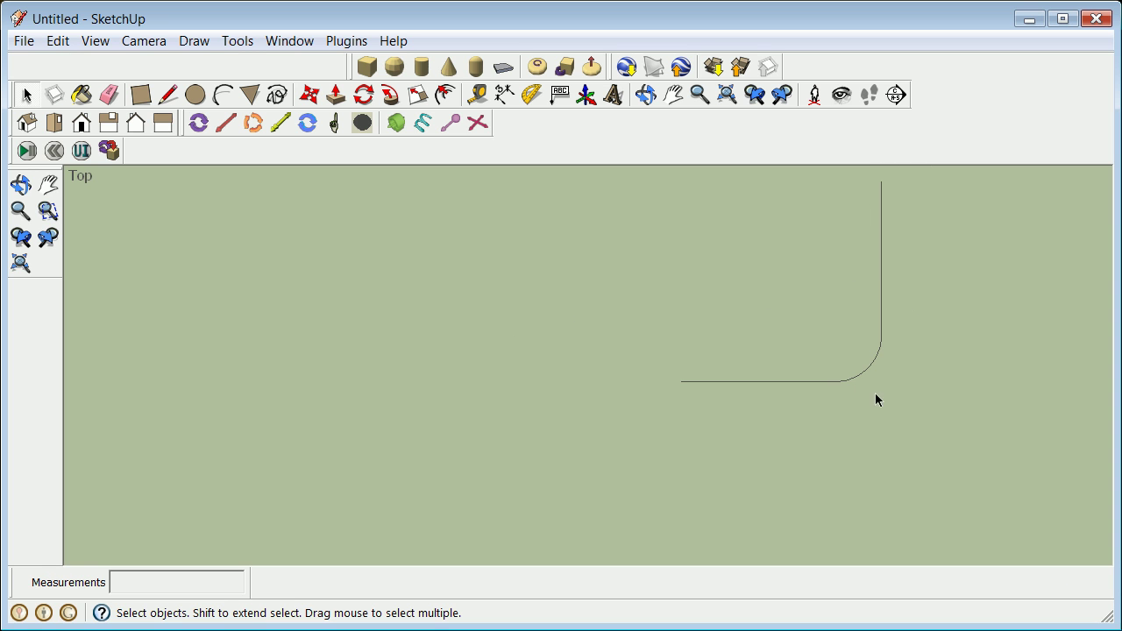
scroll(850, 399, "up", 4)
scroll(717, 397, "down", 4)
scroll(753, 387, "up", 5)
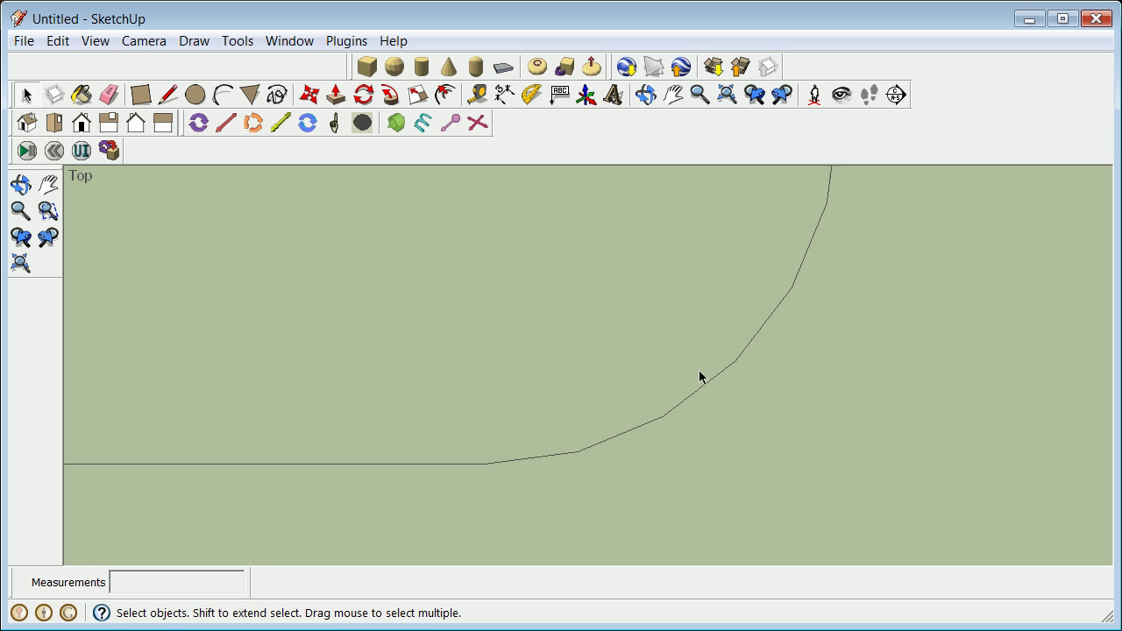
scroll(699, 376, "down", 5)
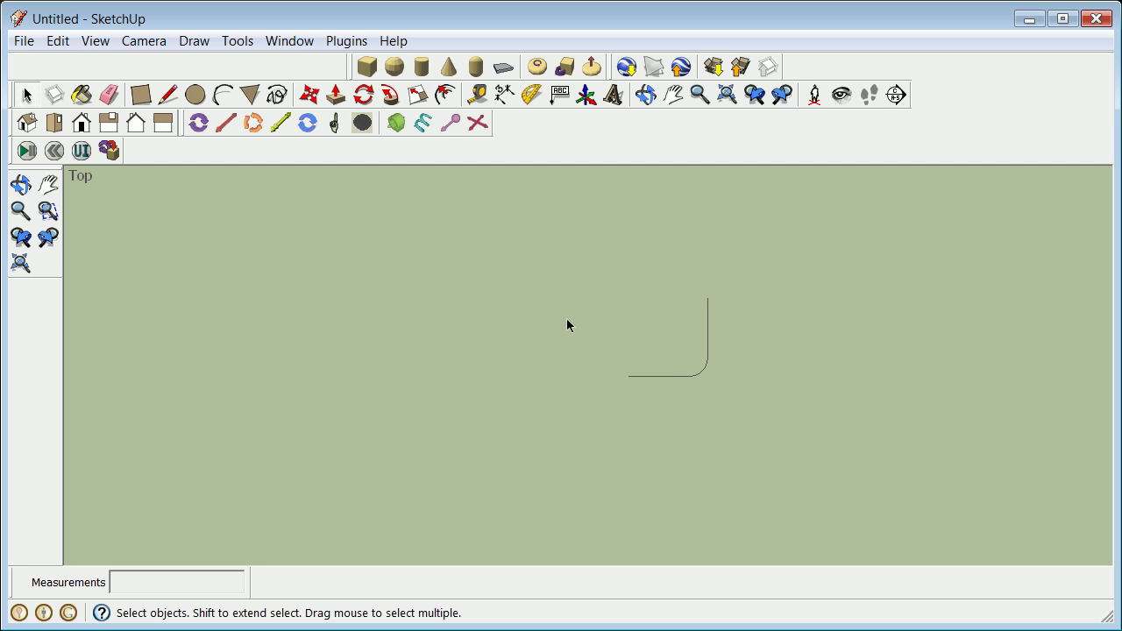
- Move the whole rounded-corner outline diagonally up and to the right by about 656', and deselect it
left_click_drag(590, 265, 773, 428)
left_click(309, 95)
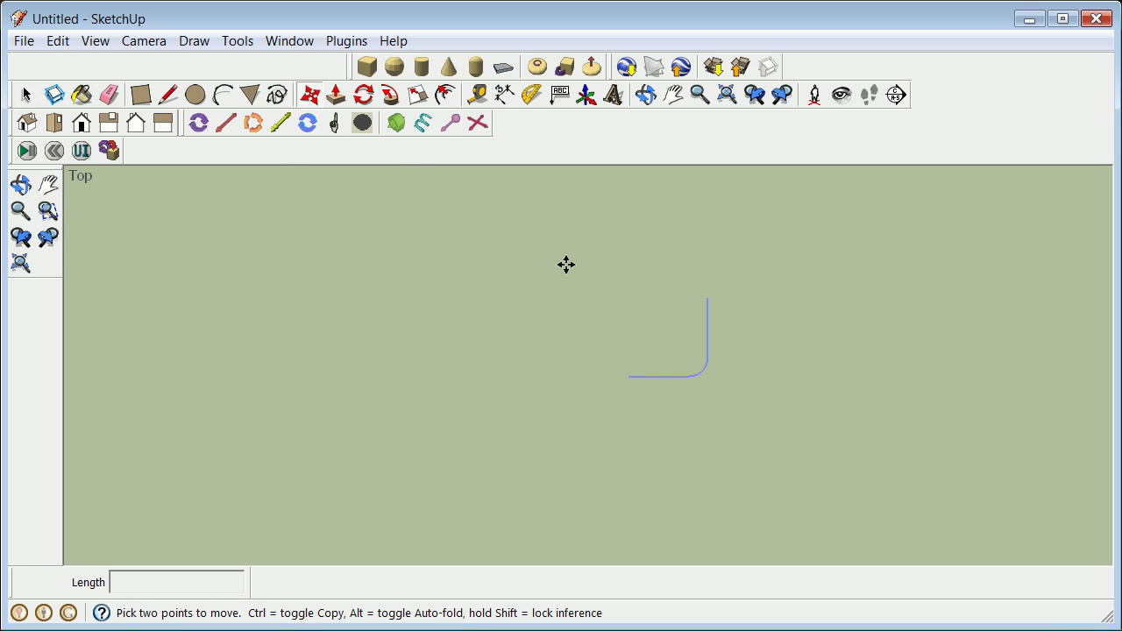
left_click(627, 339)
left_click(779, 255)
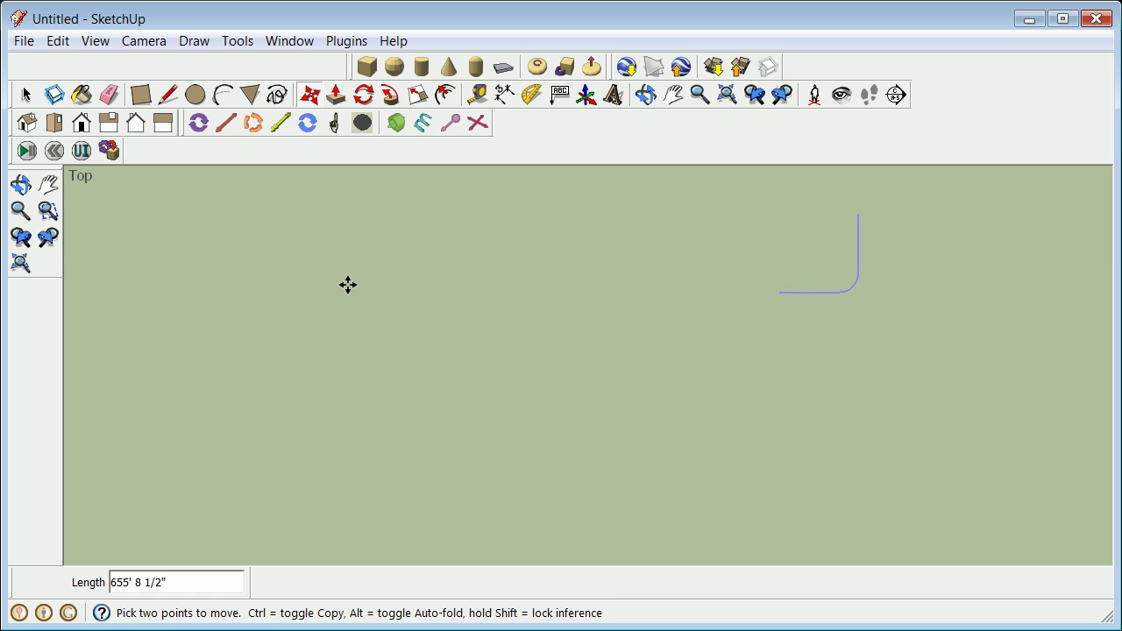
left_click(26, 93)
left_click(641, 349)
- Display the drawing axes and bring the origin into close view
scroll(572, 387, "up", 3)
scroll(572, 386, "down", 3)
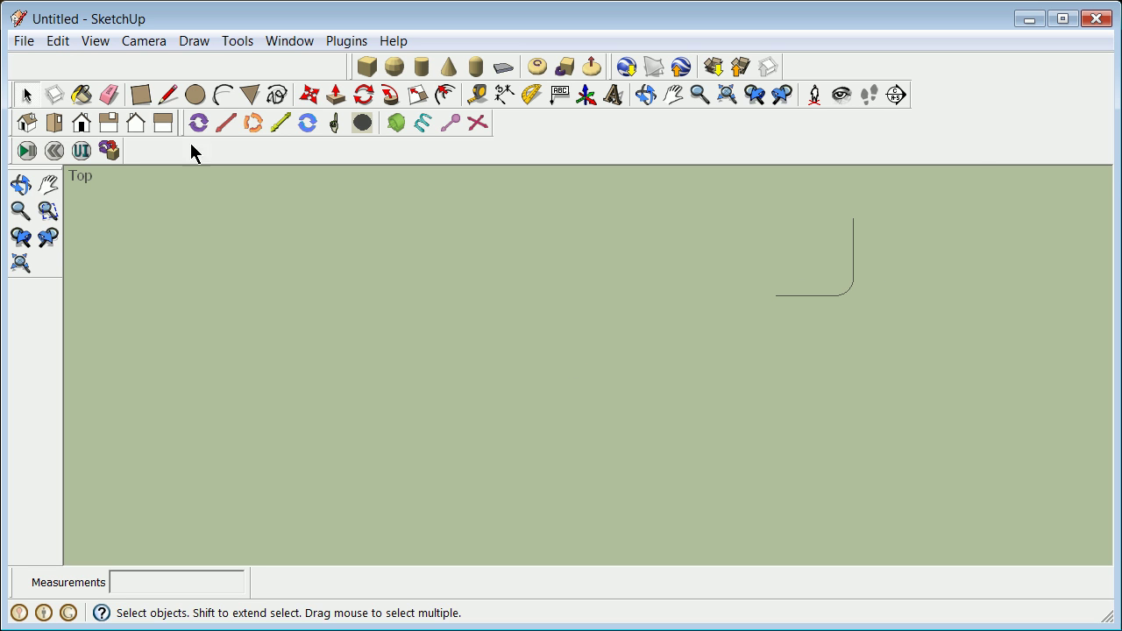
left_click(95, 41)
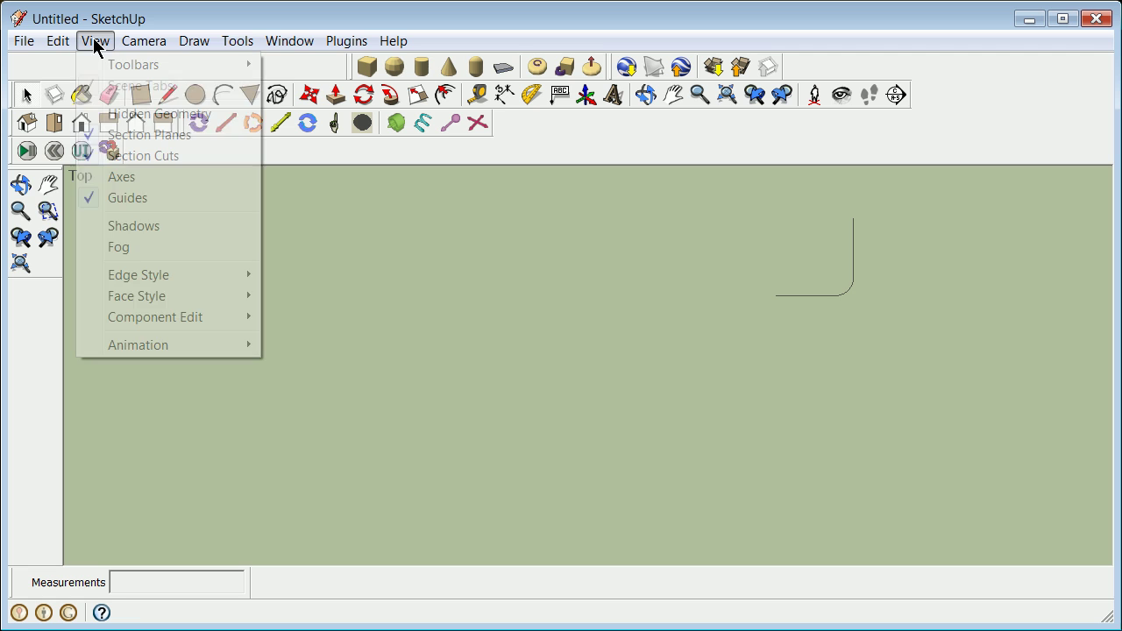
left_click(127, 177)
scroll(653, 379, "up", 1)
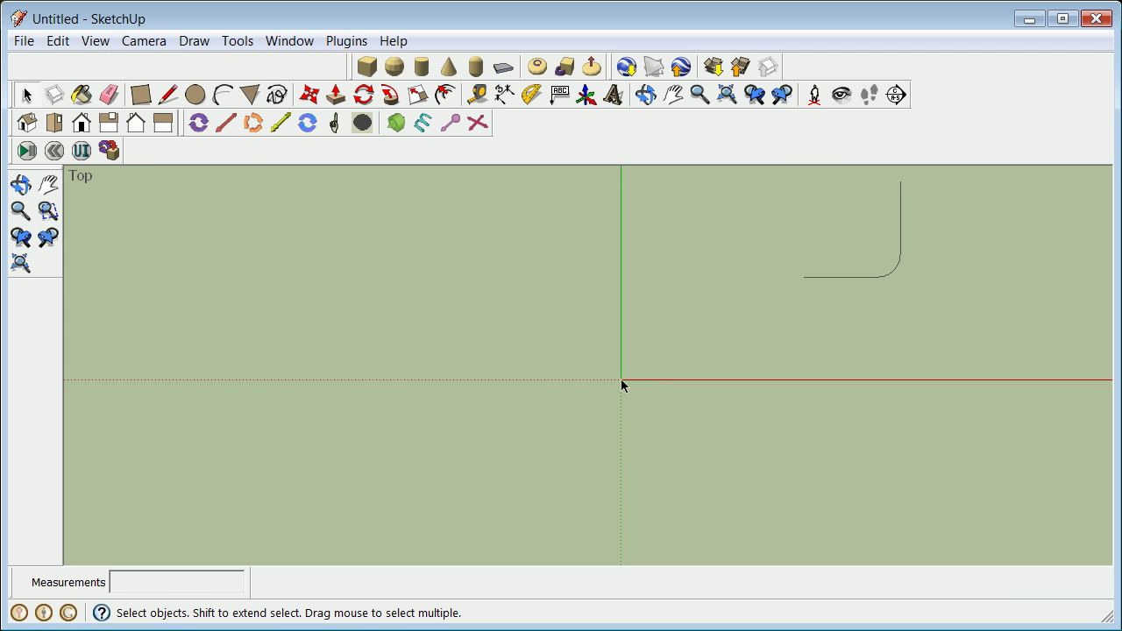
scroll(619, 394, "up", 3)
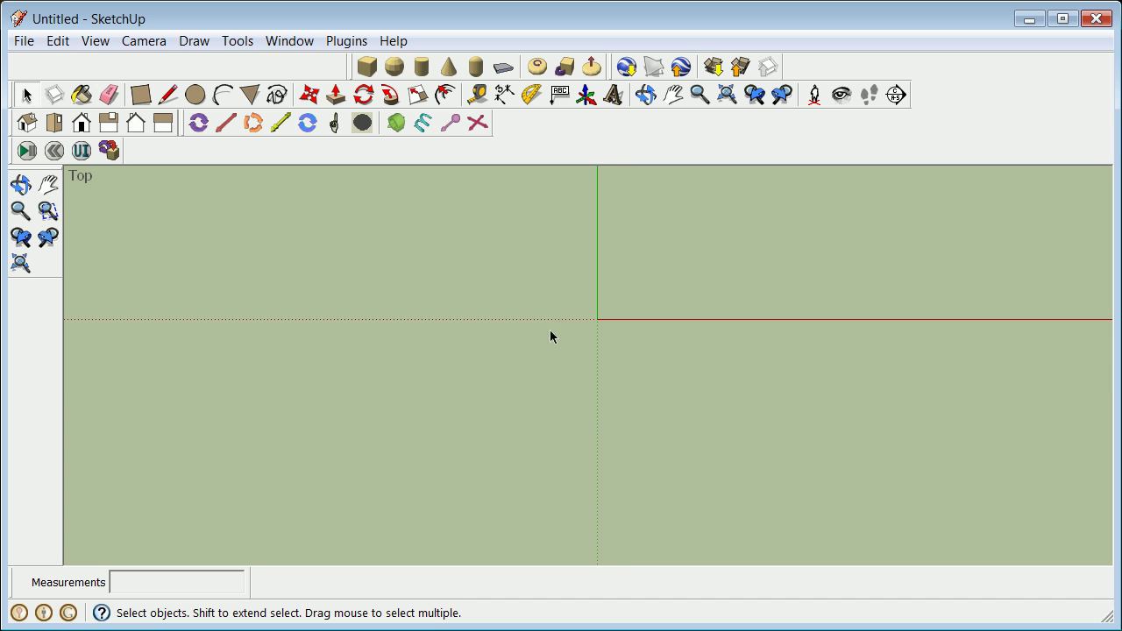
- Draw four small connected line segments from the origin, dipping below the red axis and ending back on it
left_click(168, 95)
left_click(580, 408)
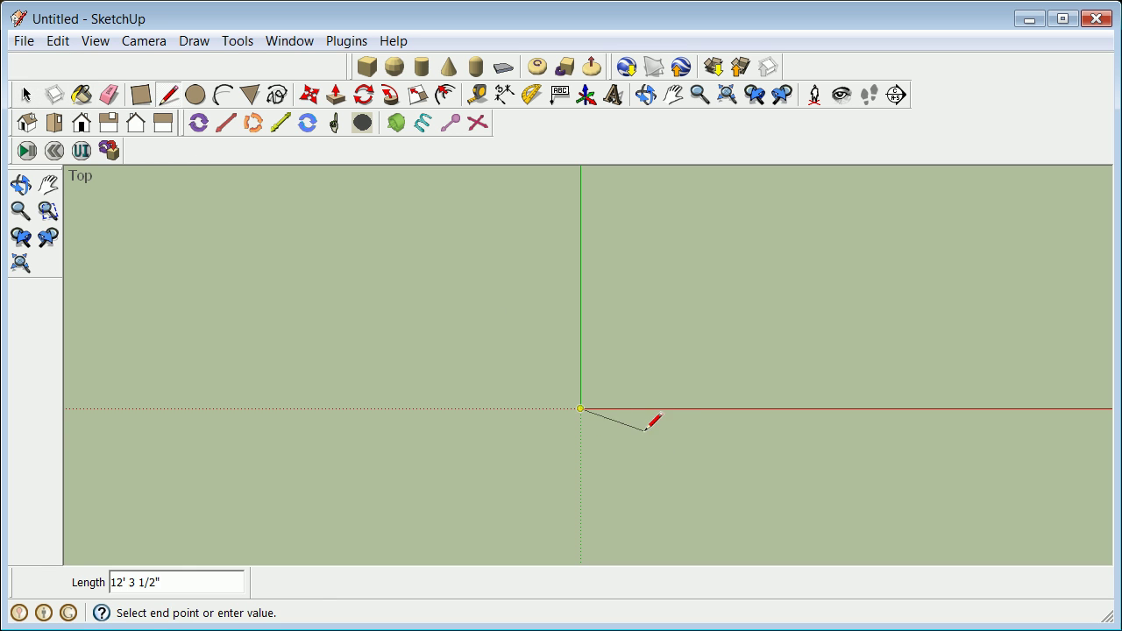
scroll(640, 416, "up", 3)
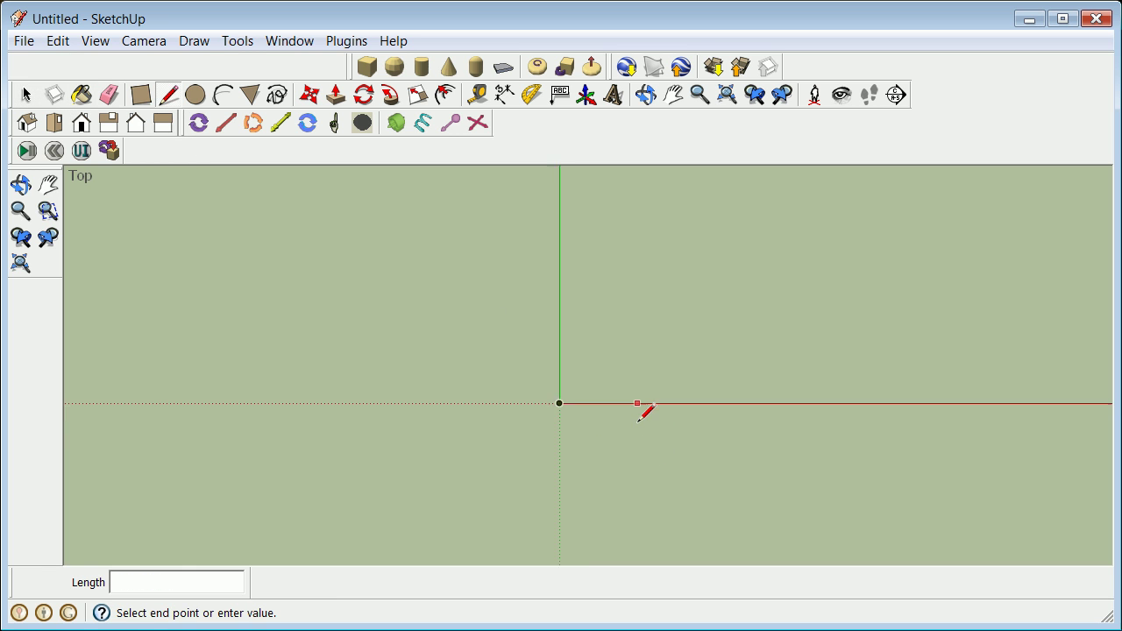
left_click(519, 403)
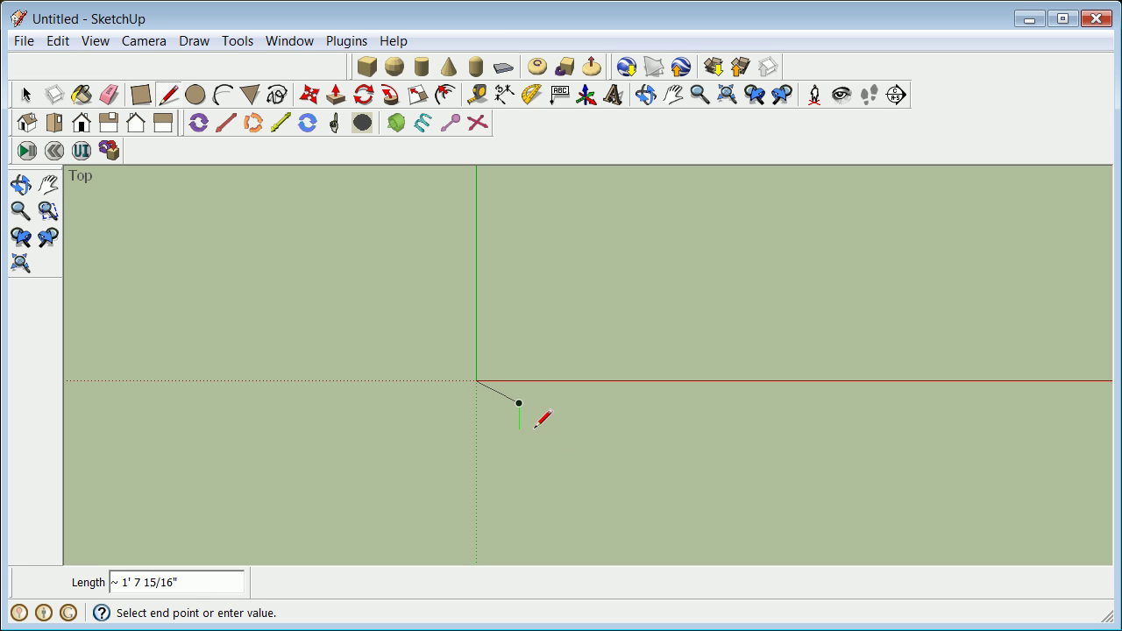
scroll(543, 421, "up", 3)
left_click(496, 385)
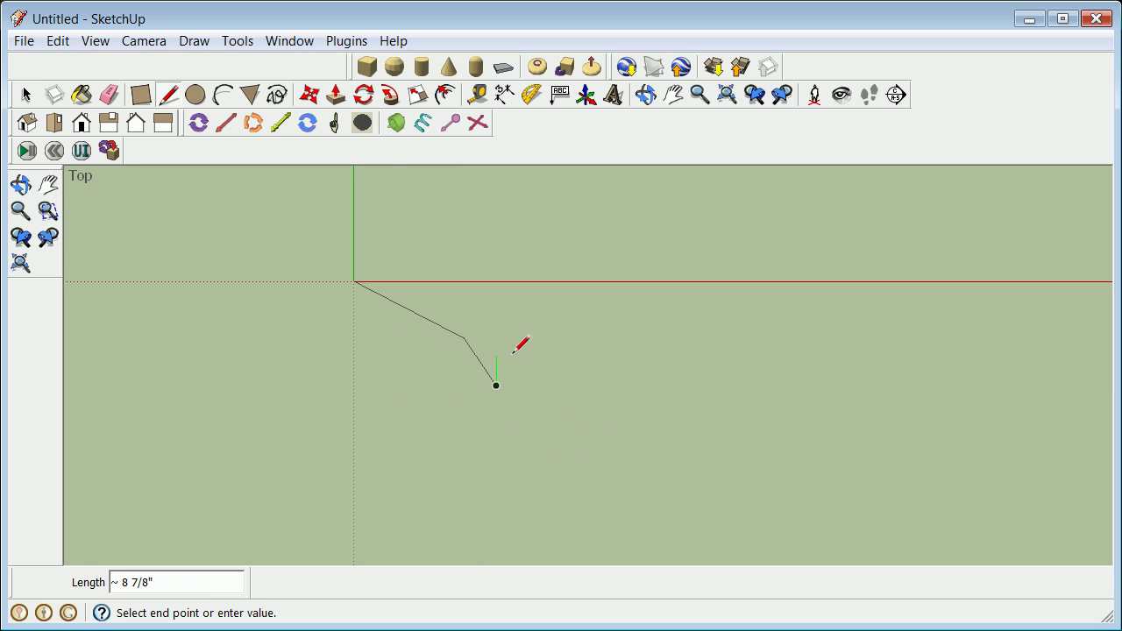
left_click(526, 337)
left_click(595, 282)
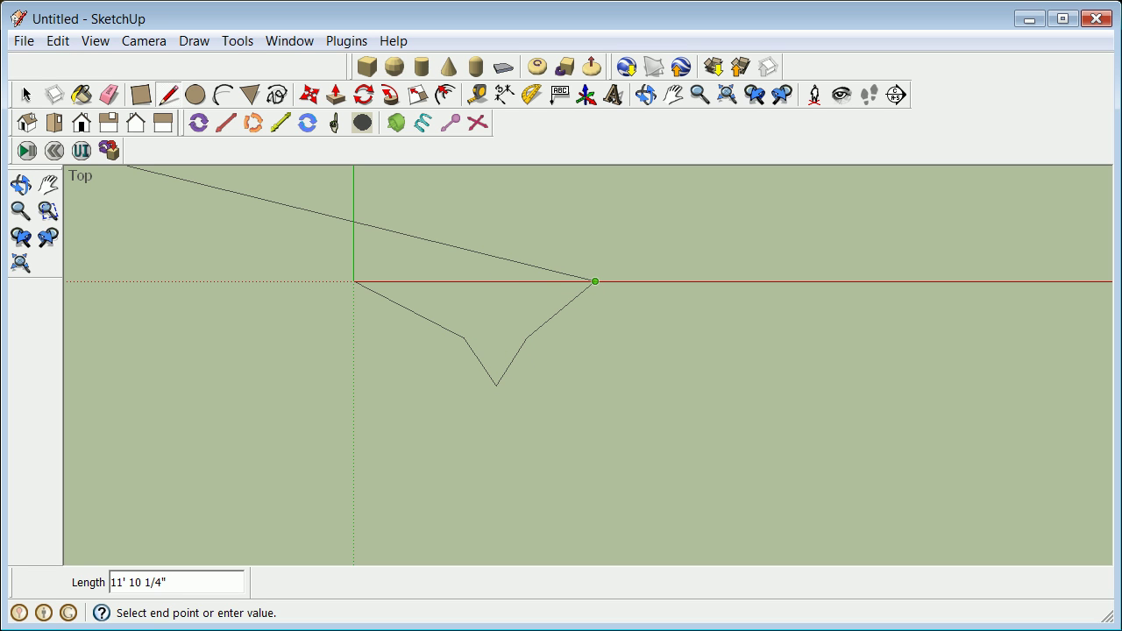
left_click(24, 95)
- Draw a V of two lines from the origin on the negative red side, the second about 4' 8" long
scroll(259, 306, "down", 4)
scroll(93, 277, "up", 3)
left_click(167, 94)
left_click(430, 310)
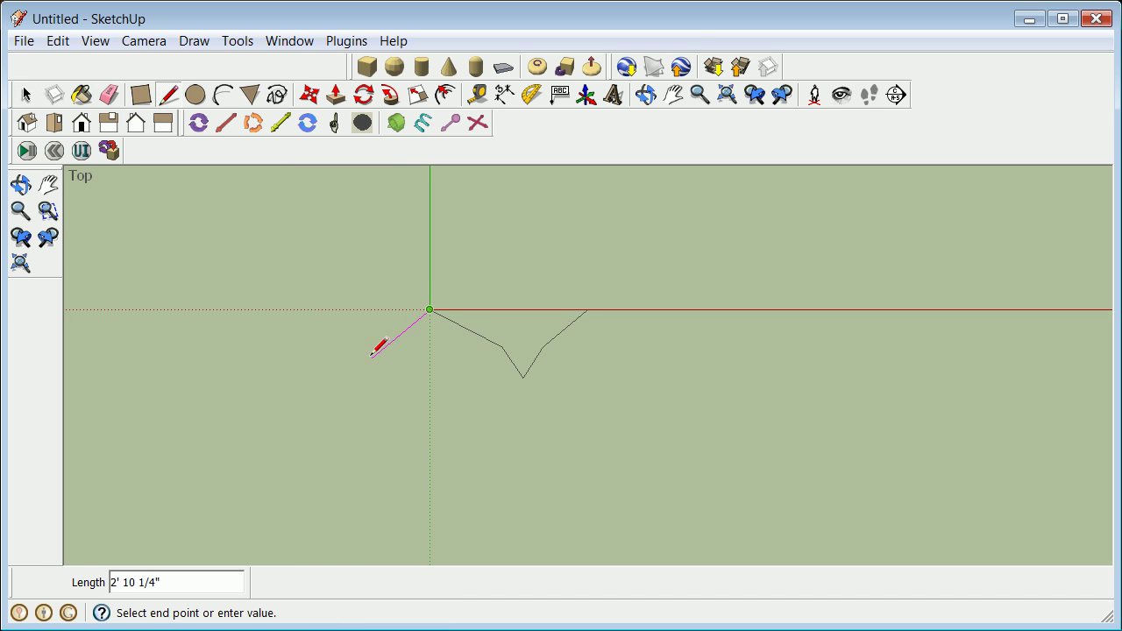
left_click(382, 378)
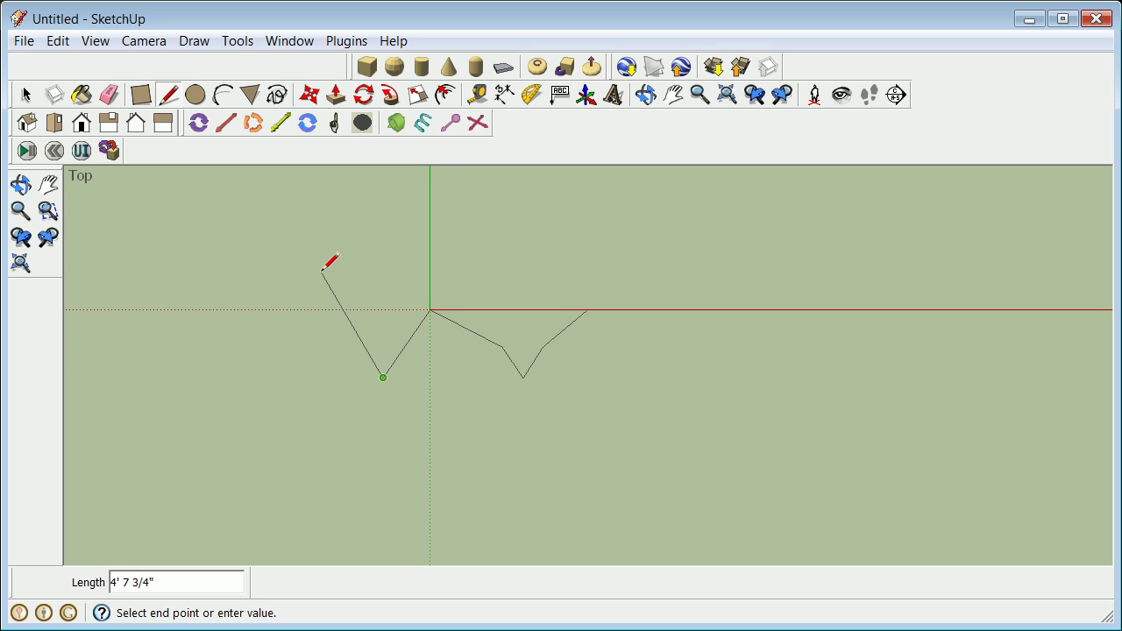
left_click(320, 275)
left_click(28, 96)
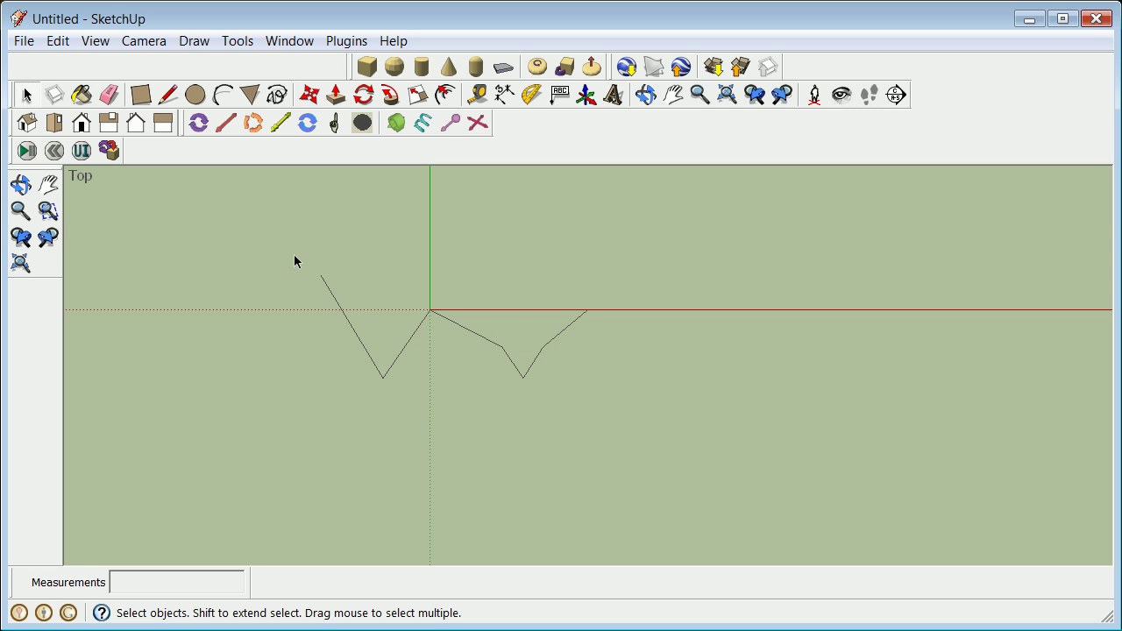
- Make a group of all the small lines drawn around the origin and deselect it
mouse_move(291, 252)
left_mouse_down()
mouse_move(460, 376)
mouse_move(643, 430)
left_mouse_up()
right_click(435, 314)
left_click(523, 485)
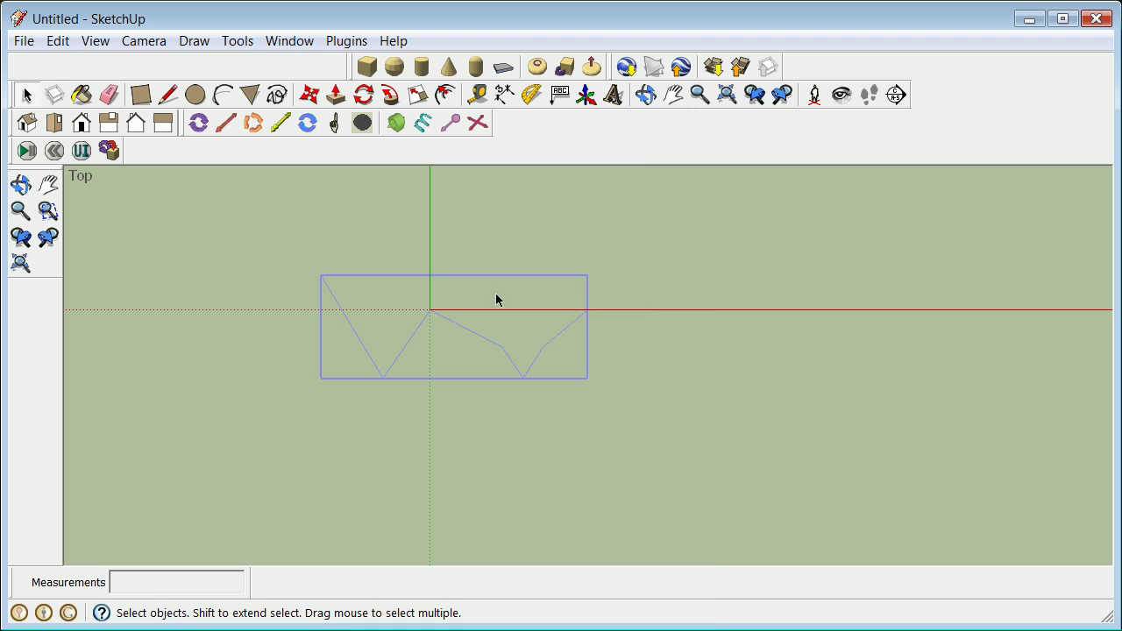
left_click(506, 267)
- Compare the small grouped lines at the origin with the large, distant rounded-corner outline
scroll(455, 289, "up", 2)
scroll(455, 289, "down", 5)
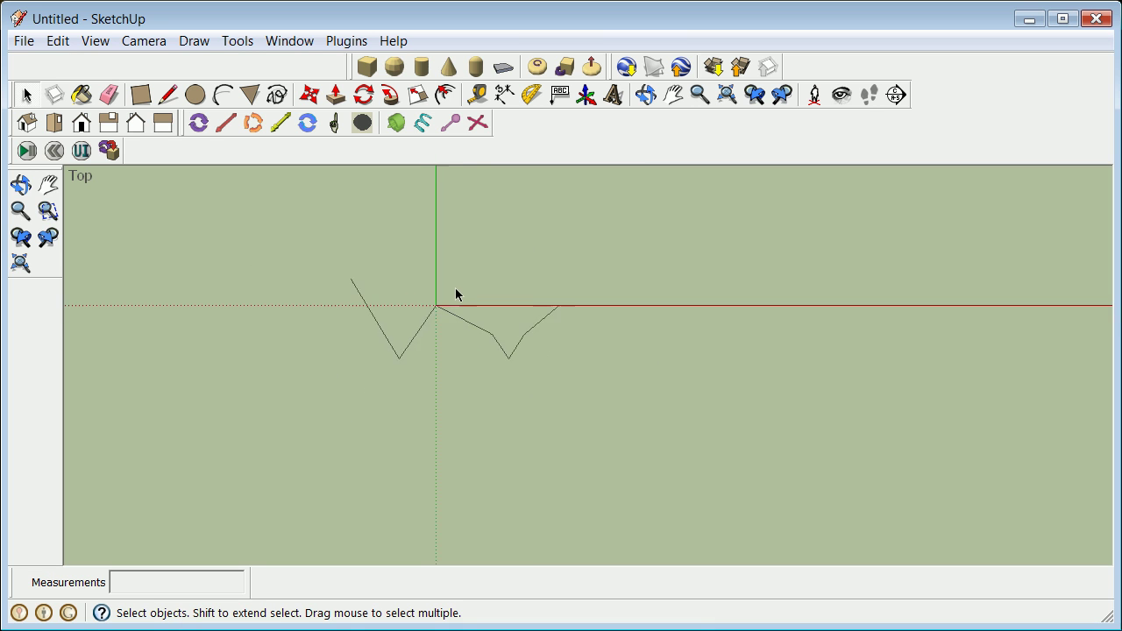
scroll(493, 268, "up", 3)
scroll(552, 228, "up", 2)
scroll(580, 203, "up", 5)
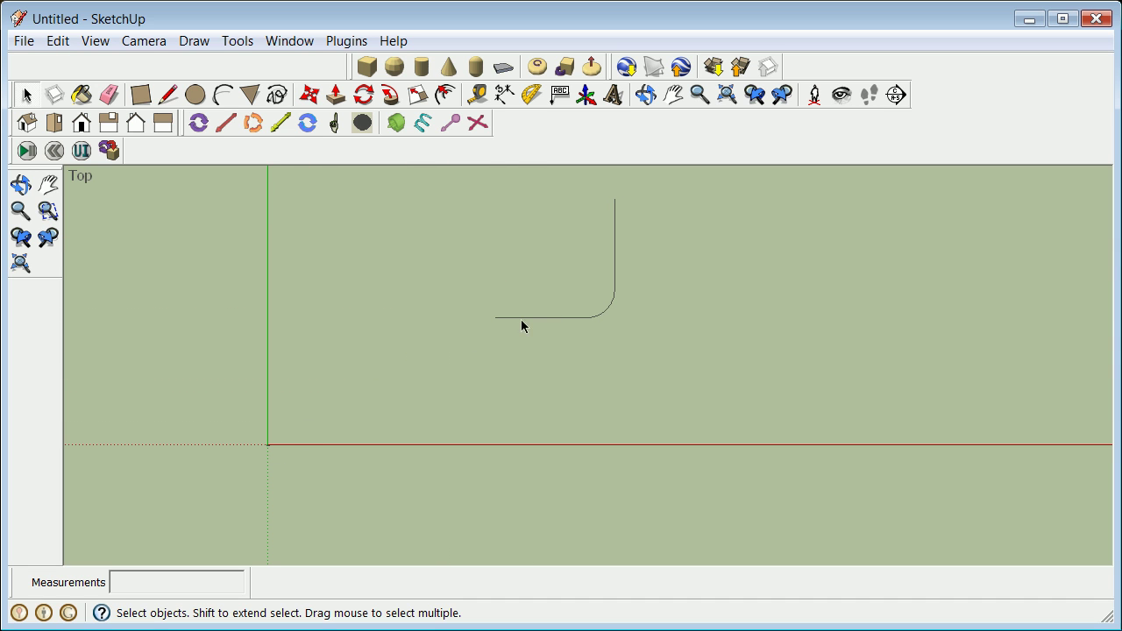
scroll(279, 447, "down", 5)
scroll(334, 426, "up", 3)
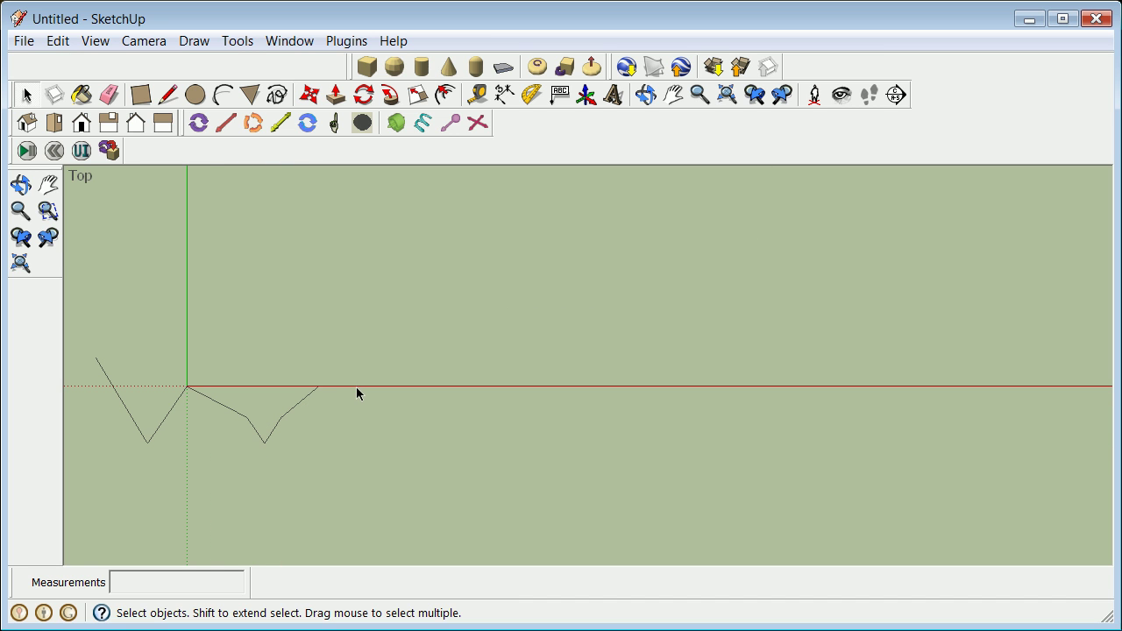
scroll(384, 386, "down", 1)
scroll(235, 394, "down", 3)
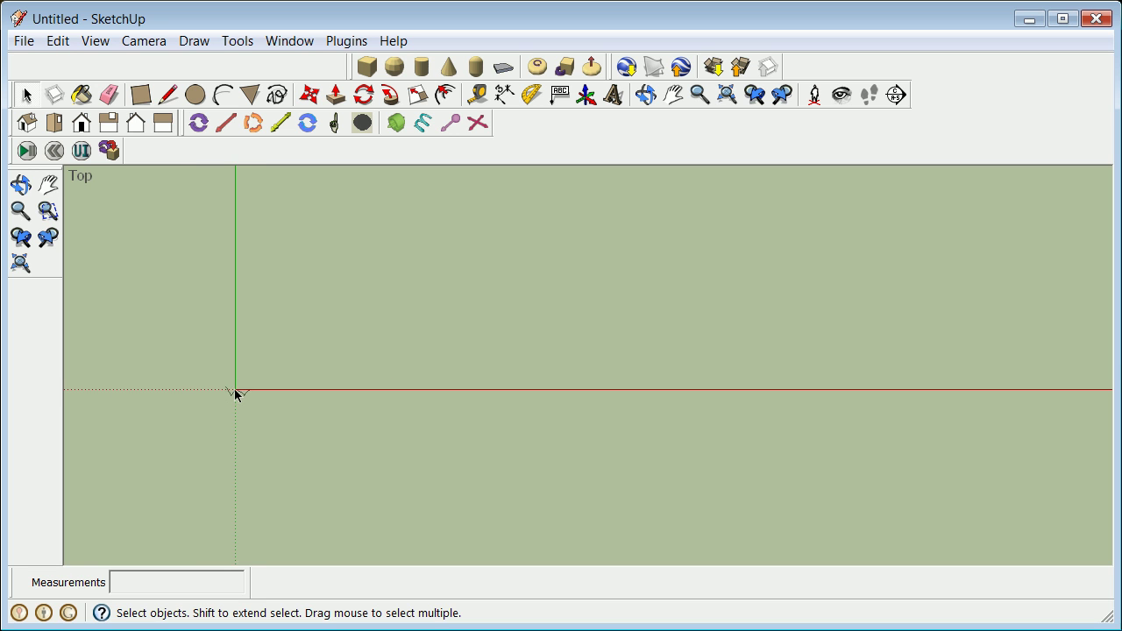
scroll(465, 295, "down", 2)
scroll(517, 292, "up", 4)
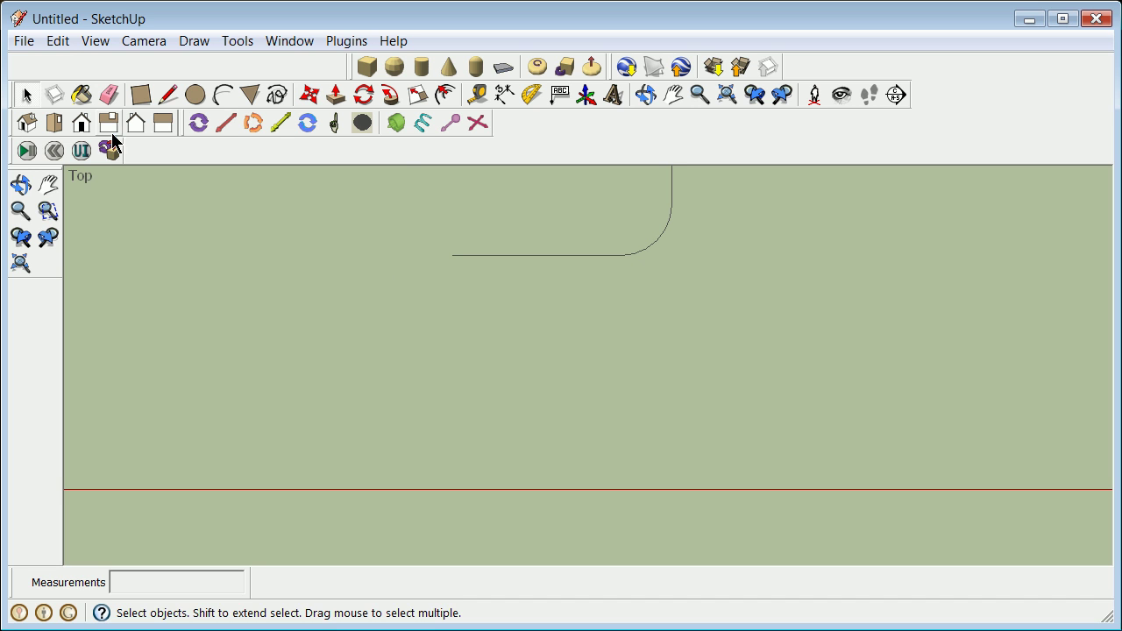
- Draw a diagonal line about 190' long from the arc's centre across the rounded corner
left_click(169, 94)
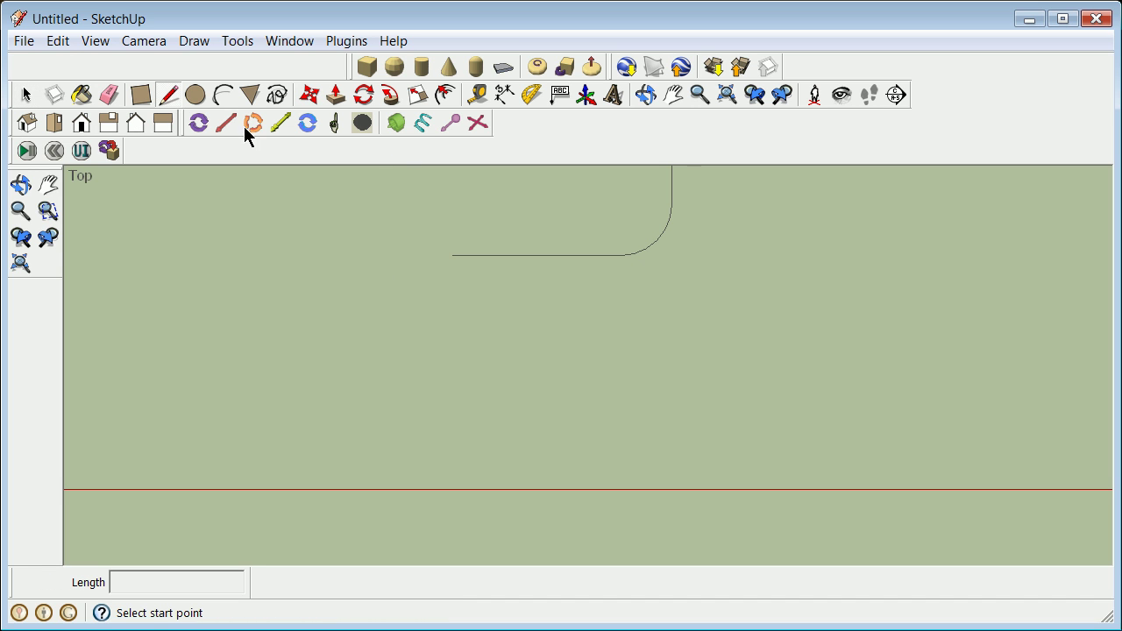
left_click(620, 204)
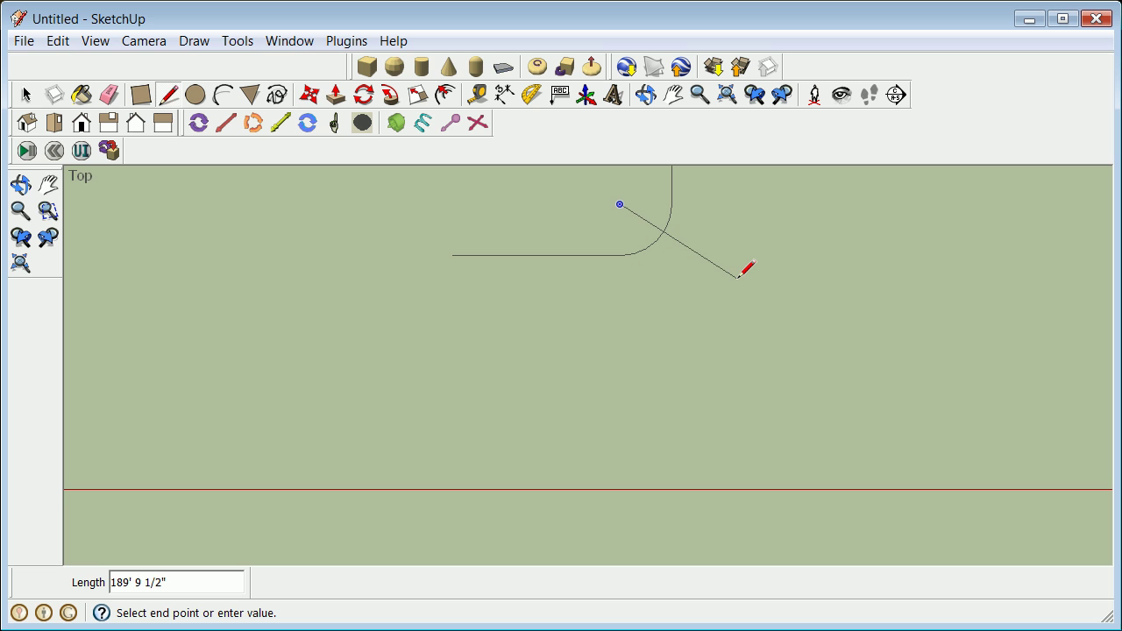
left_click(737, 278)
left_click(24, 94)
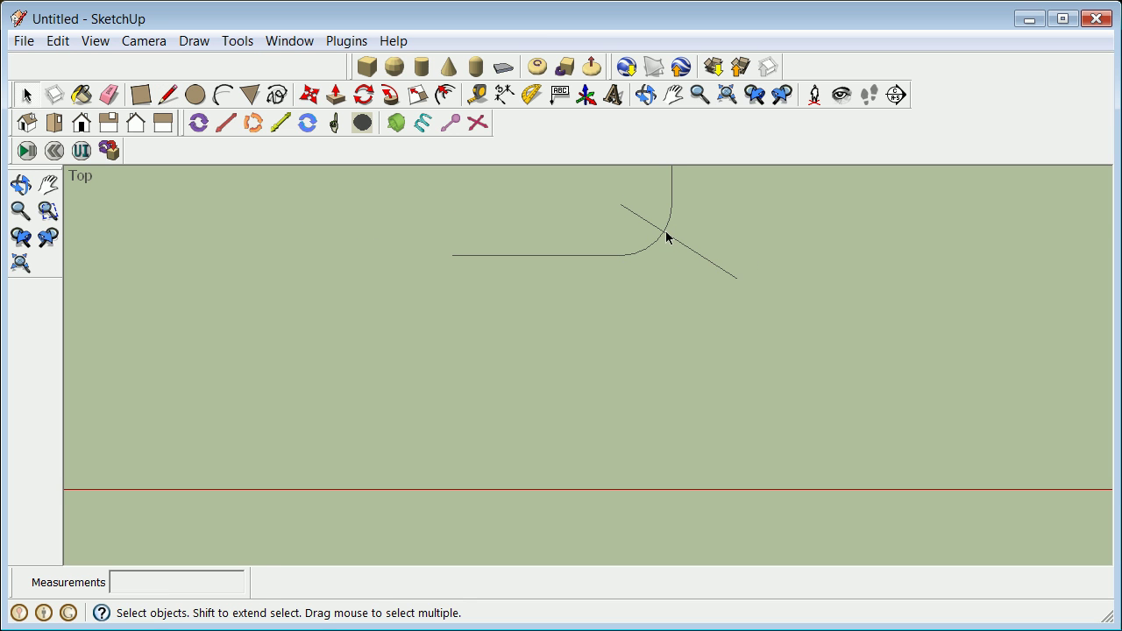
- Draw a rectangle about 7' 9" by 5' 9" along the positive red axis, beside the small grouped lines
scroll(472, 333, "down", 3)
scroll(241, 401, "up", 5)
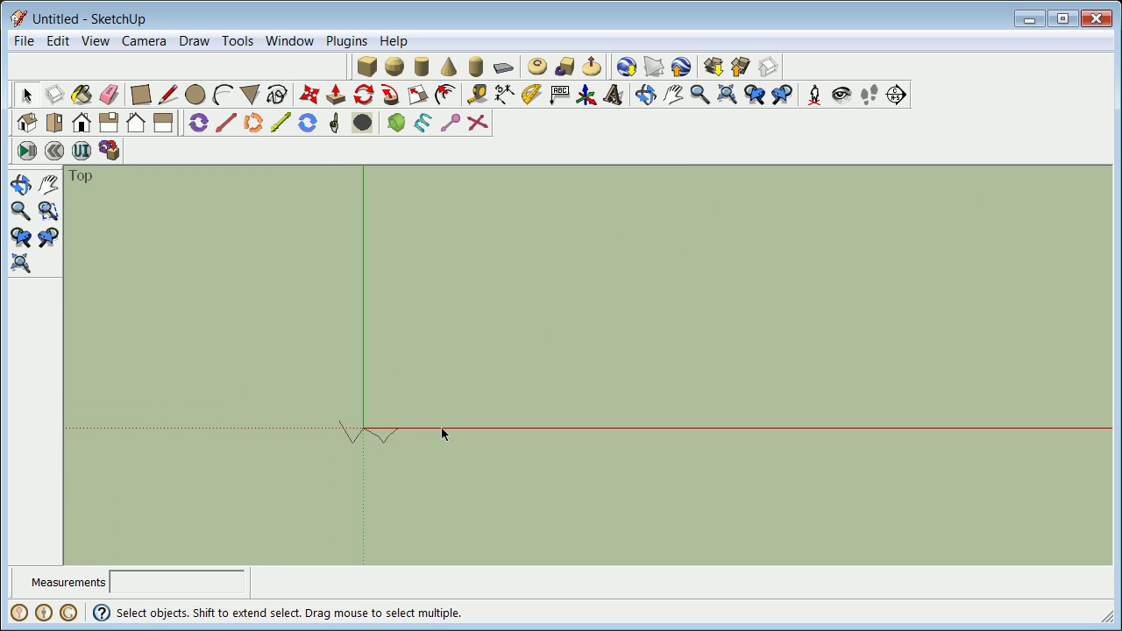
scroll(441, 429, "down", 5)
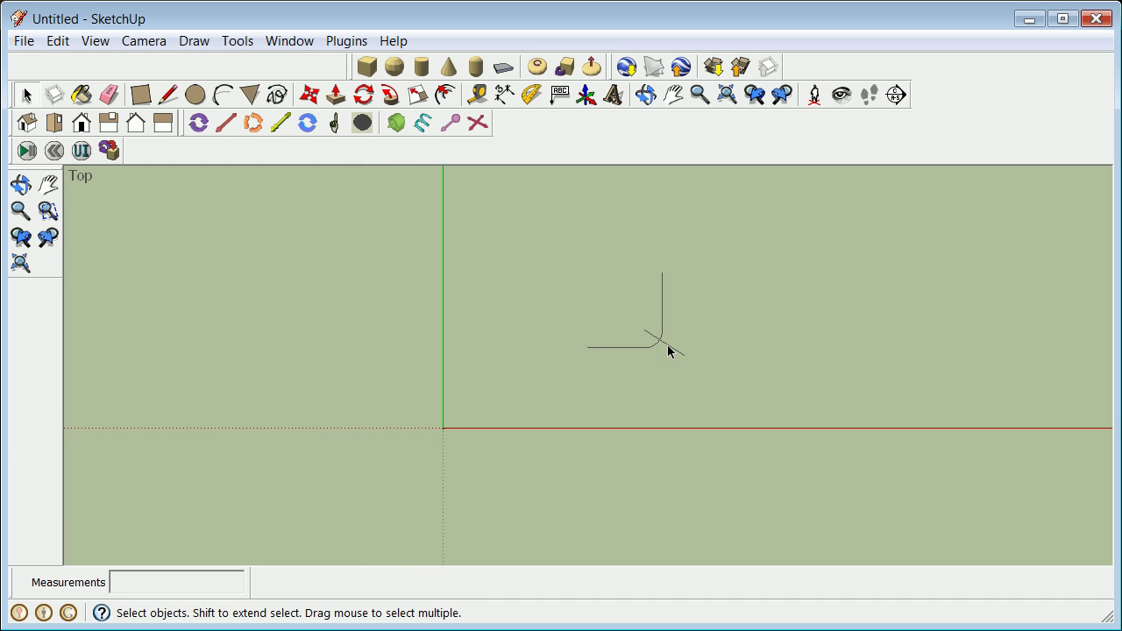
scroll(442, 431, "up", 6)
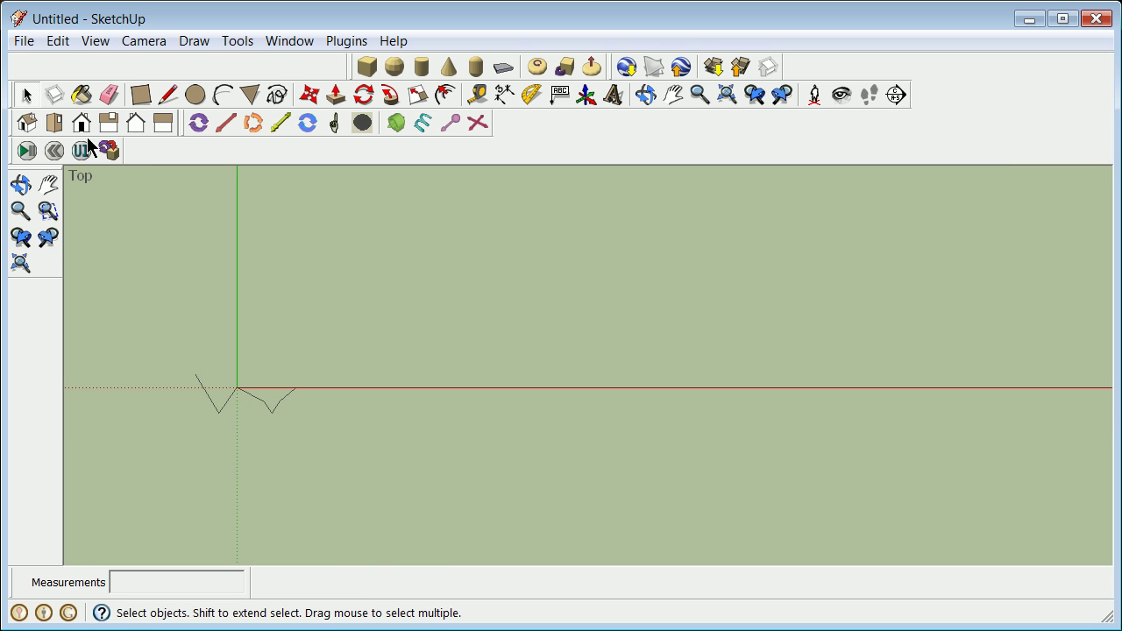
left_click(141, 95)
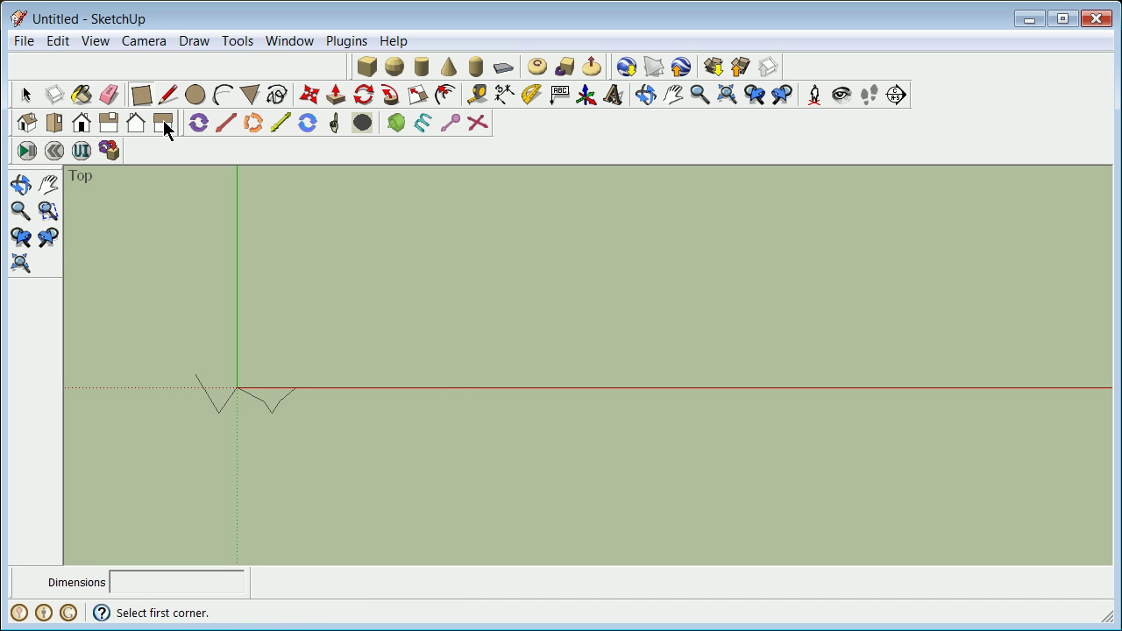
left_click(442, 388)
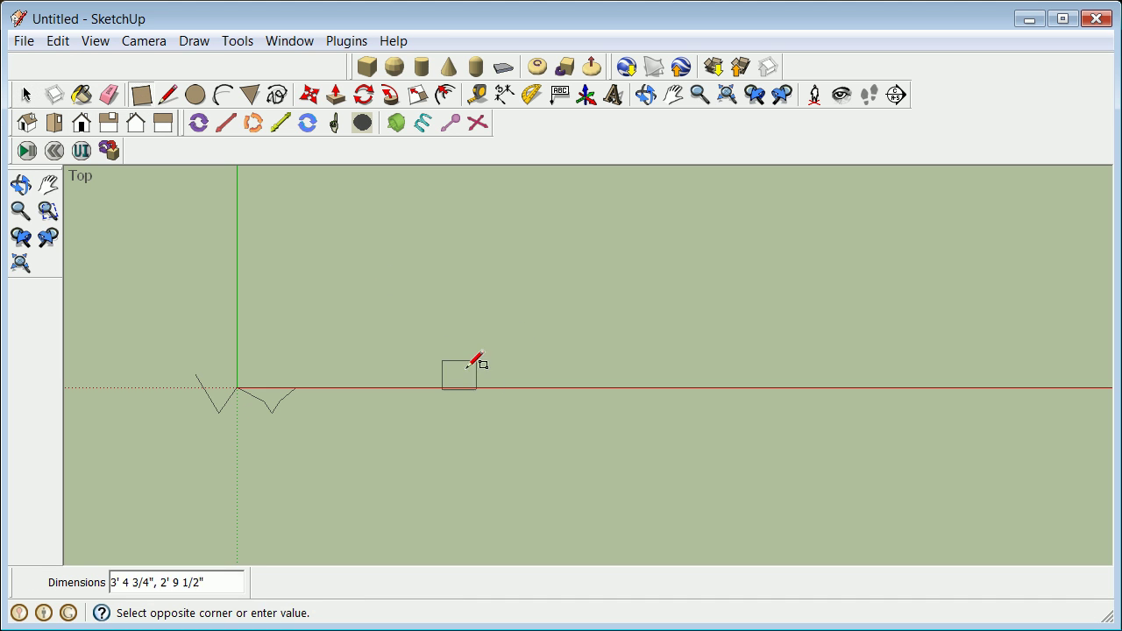
left_click(520, 330)
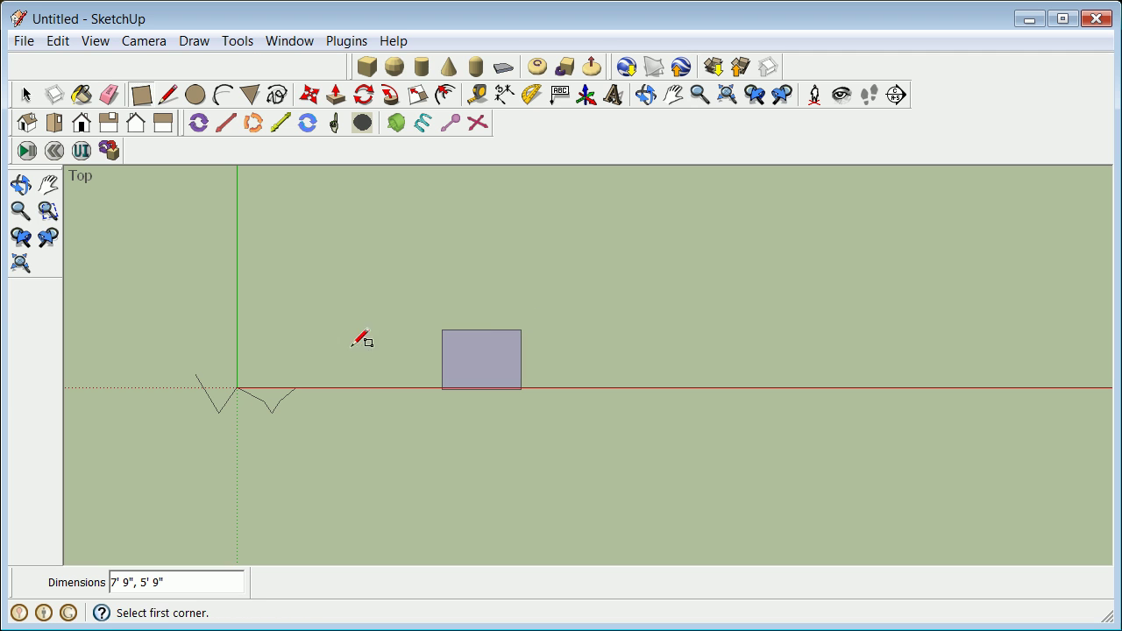
- Push/Pull the rectangle up about 8' 6 3/4" into a box
left_click(21, 185)
left_click_drag(431, 393, 253, 190)
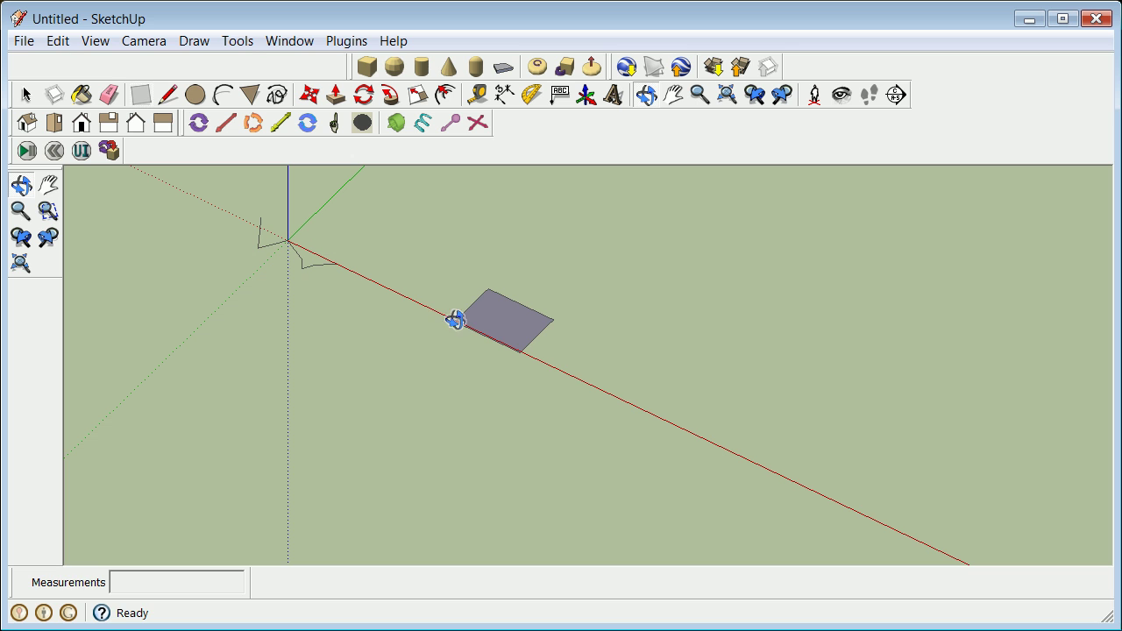
key("p")
left_click_drag(513, 329, 513, 263)
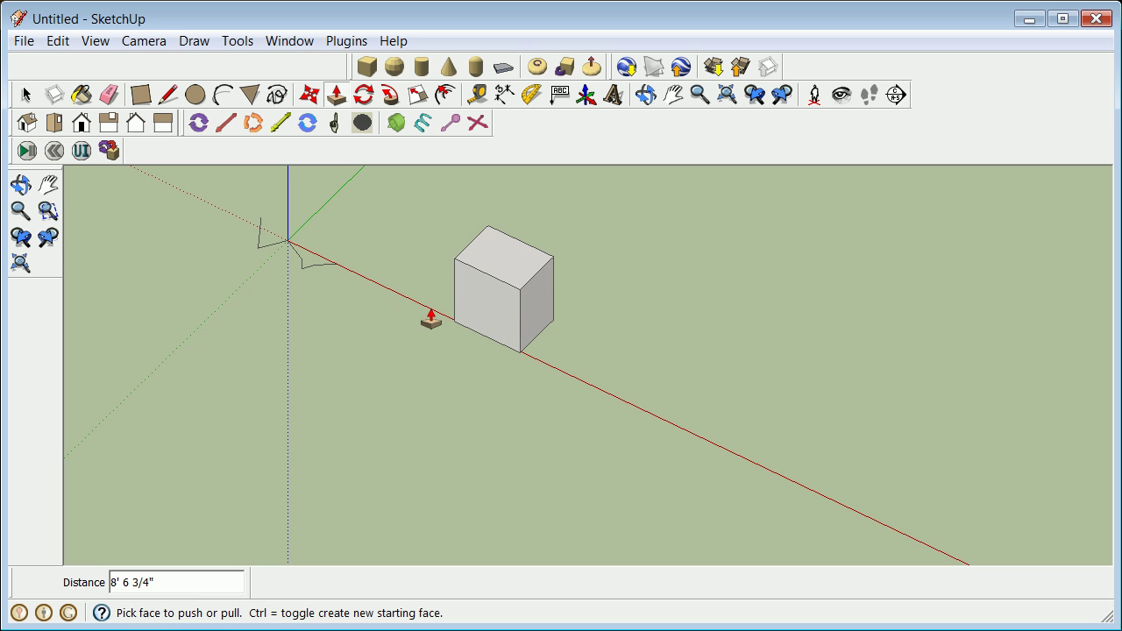
- Rotate the group of small lines 90 degrees about the red axis at the origin so it stands upright
left_click(25, 93)
left_click(292, 250)
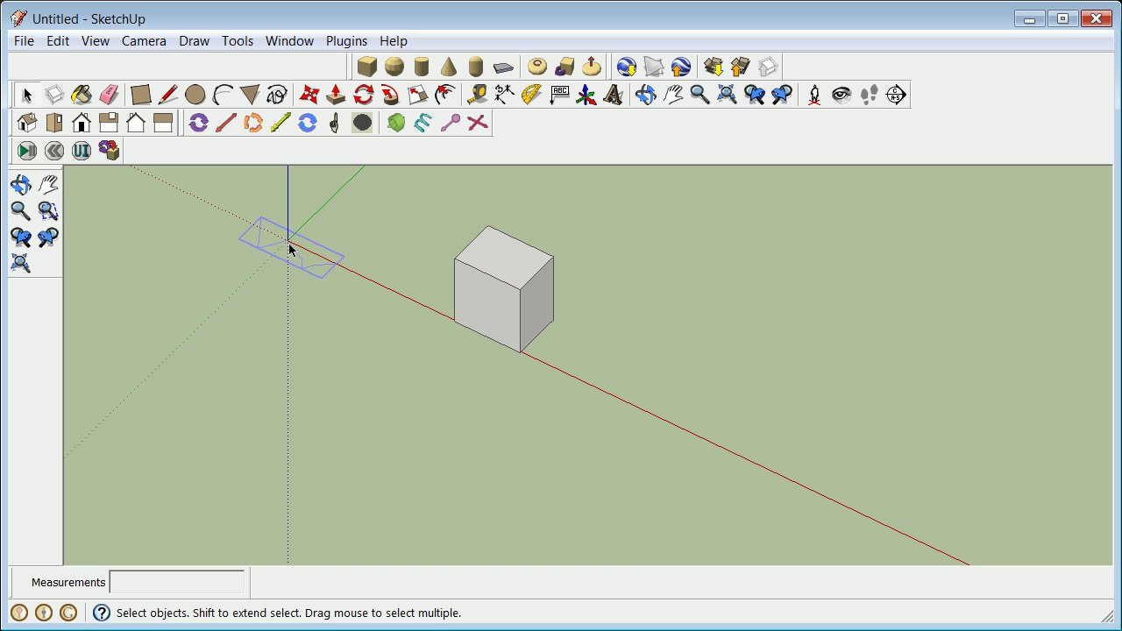
left_click(367, 95)
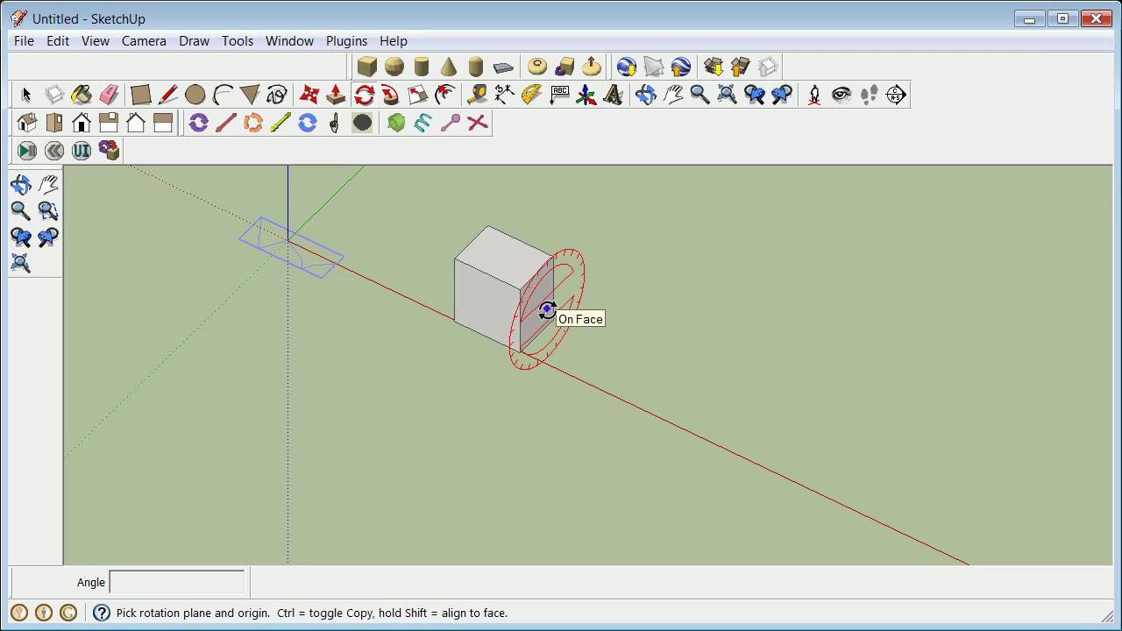
left_click(287, 239)
left_click(212, 314)
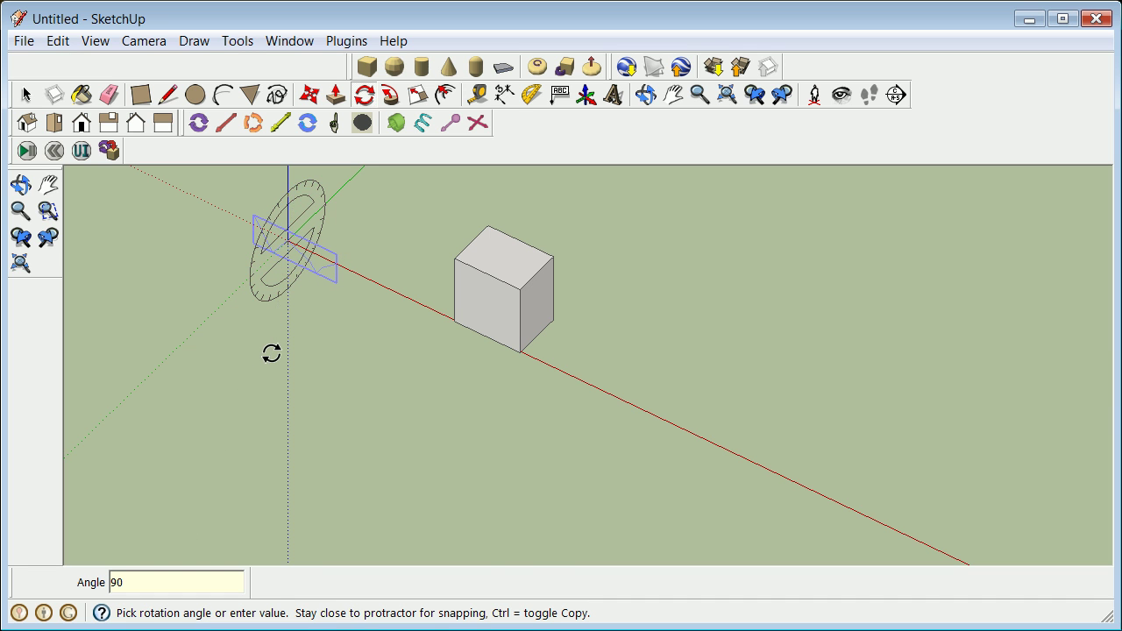
left_click(272, 352)
left_click(24, 94)
- Return the camera to the standard top view
left_click(142, 41)
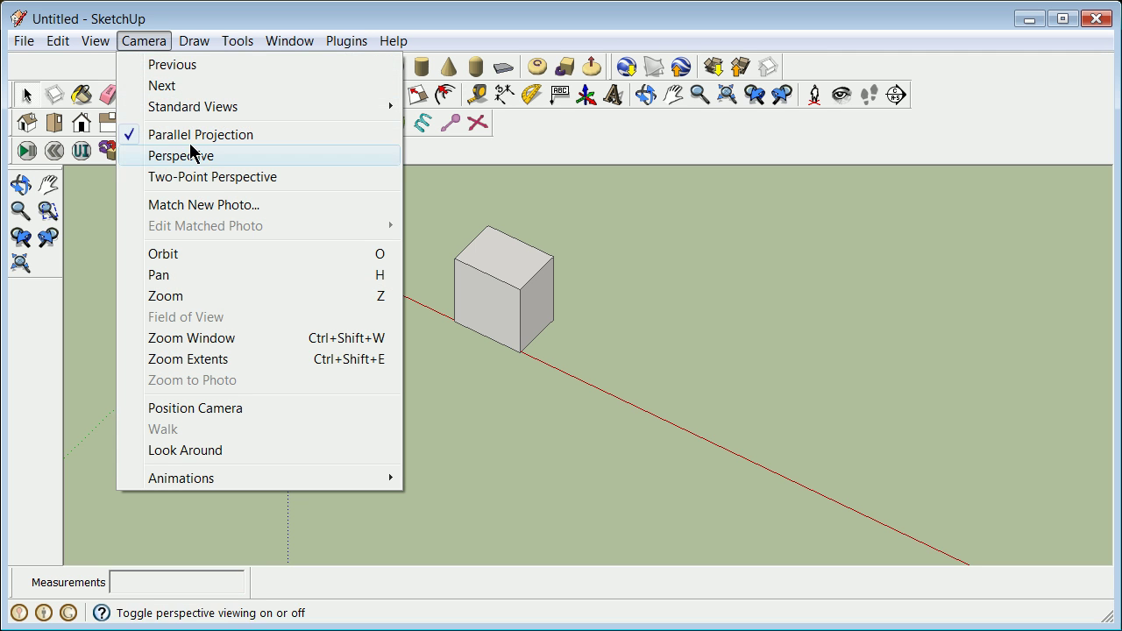
mouse_move(391, 112)
left_click(432, 108)
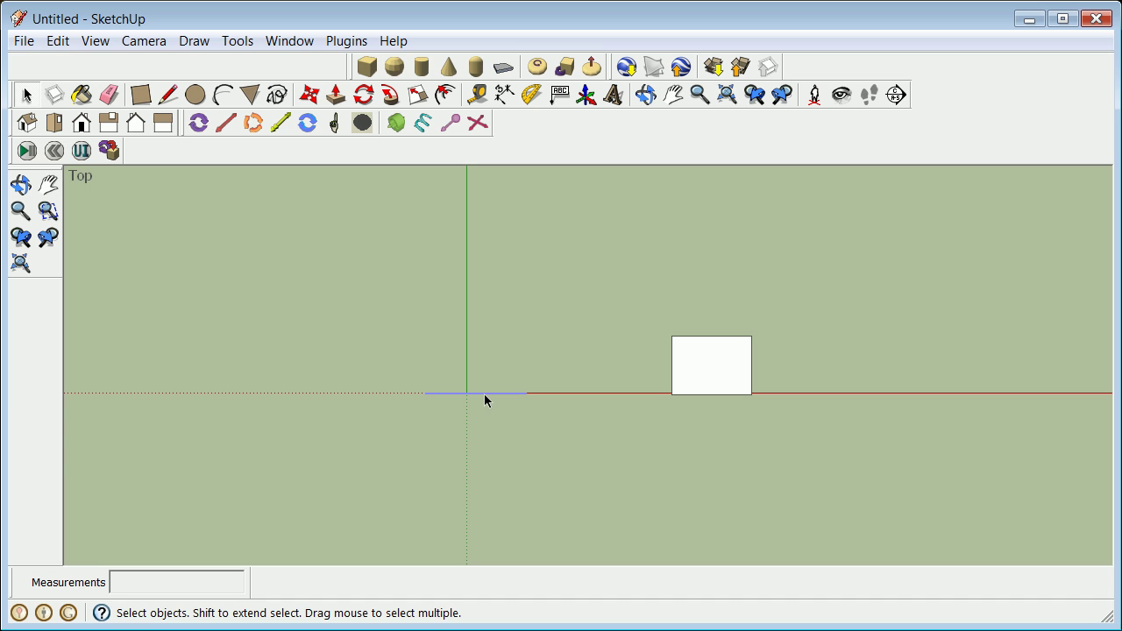
scroll(481, 397, "down", 10)
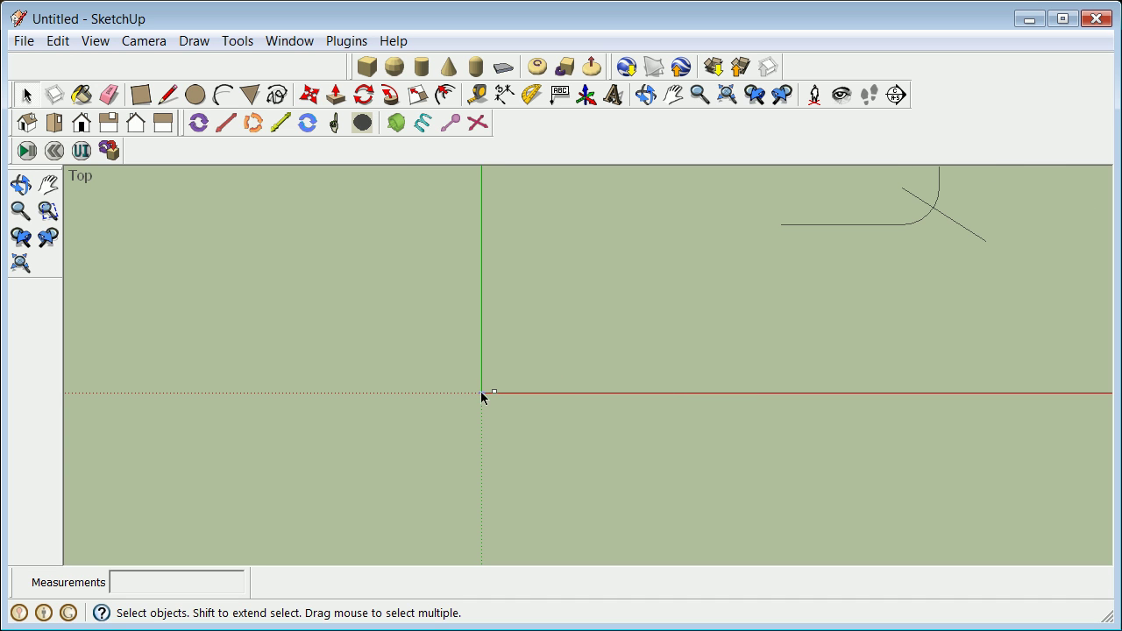
- Copy the diagonal line's segment outside the rounded corner, moving it from its intersection with the arc to the origin
left_click(955, 224)
scroll(958, 238, "up", 2)
scroll(914, 210, "down", 4)
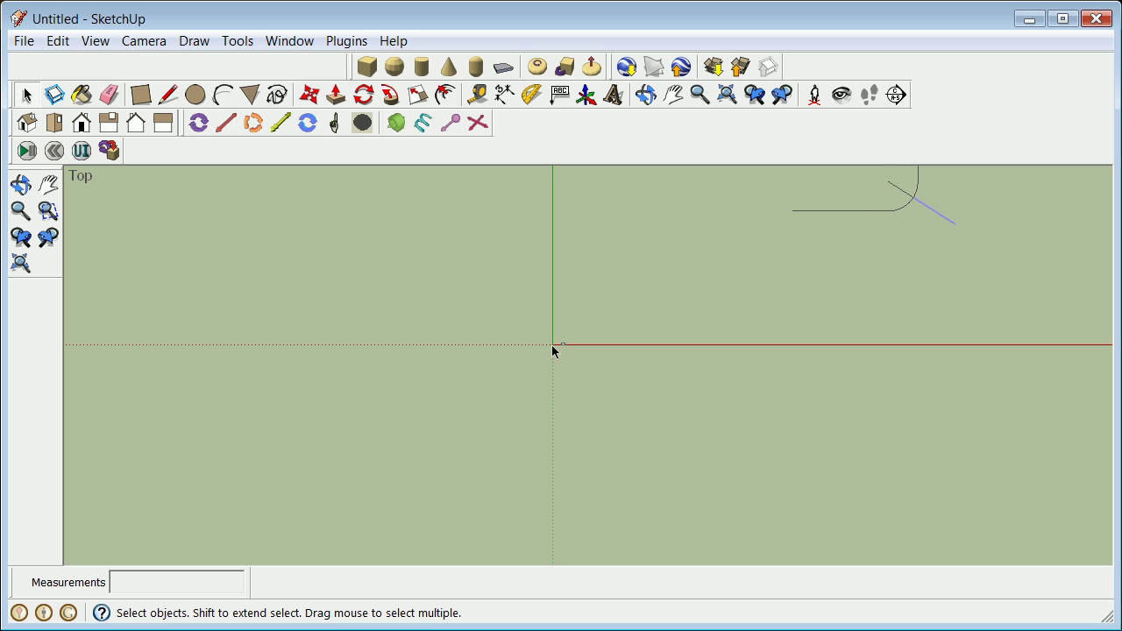
left_click(308, 95)
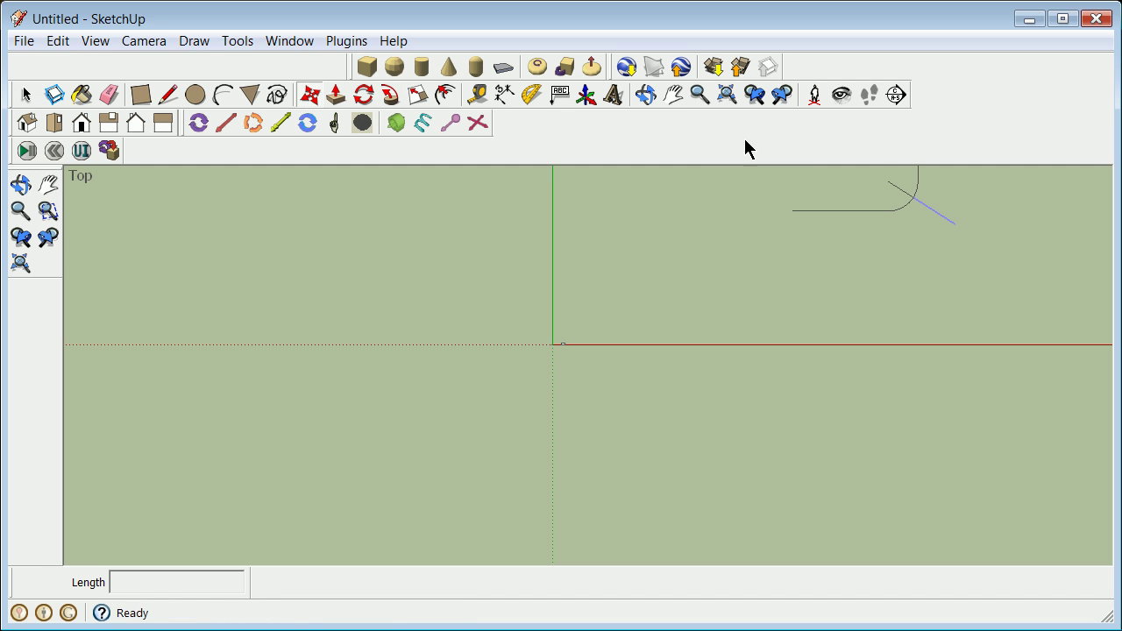
left_click(915, 200, "ctrl")
scroll(531, 371, "up", 5)
scroll(612, 311, "up", 5)
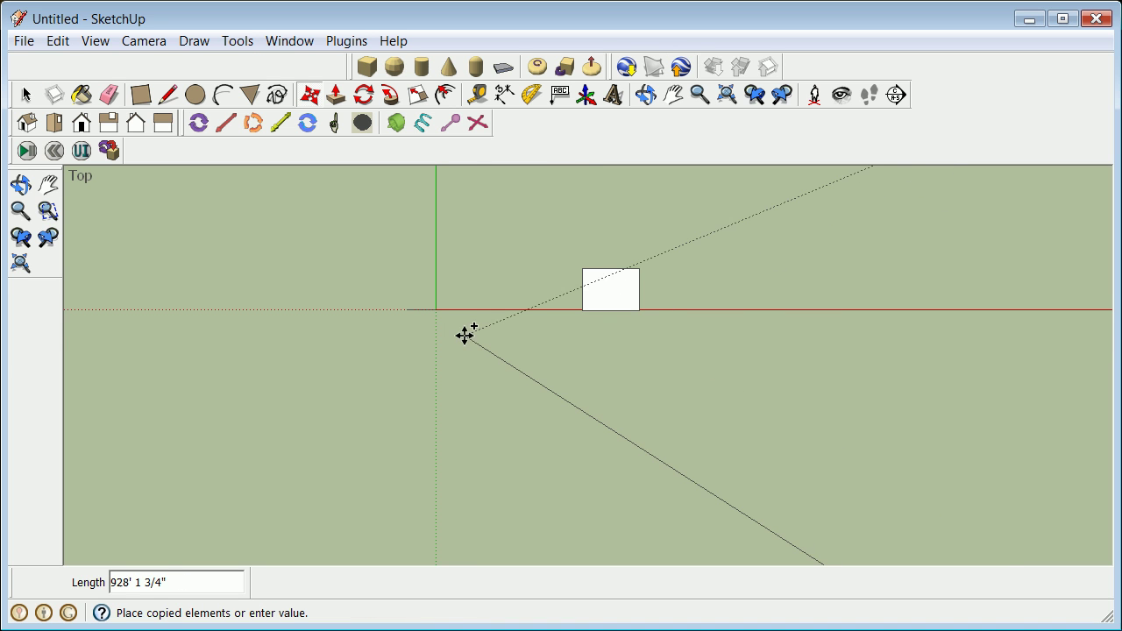
left_click(435, 314)
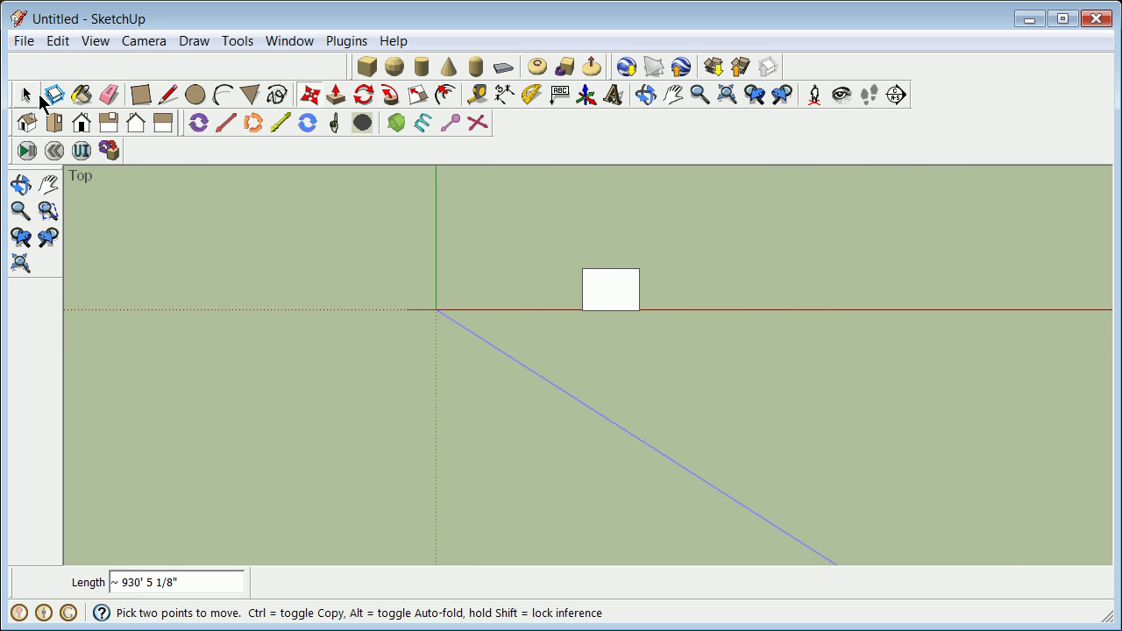
left_click(25, 94)
scroll(440, 343, "up", 4)
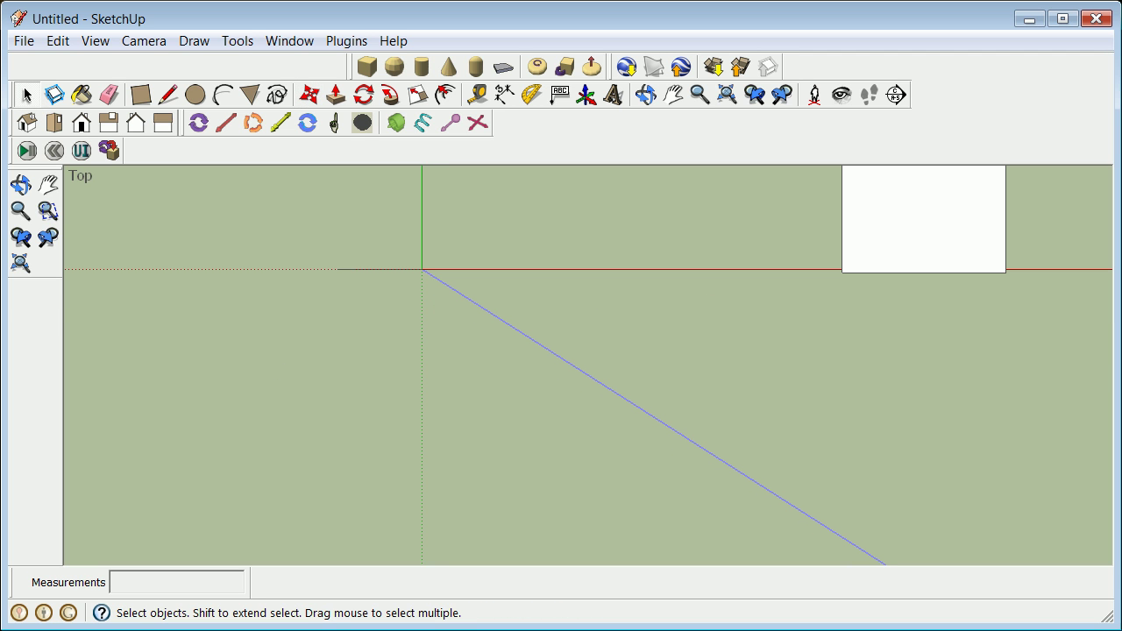
left_click(20, 184)
left_click_drag(546, 447, 503, 447)
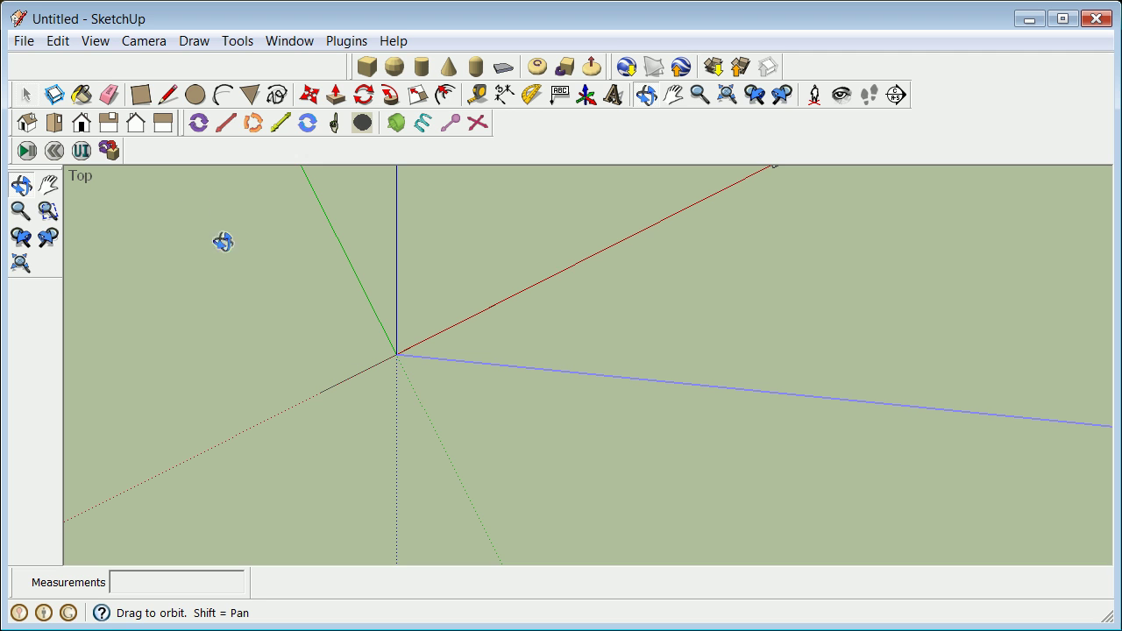
left_click(143, 40)
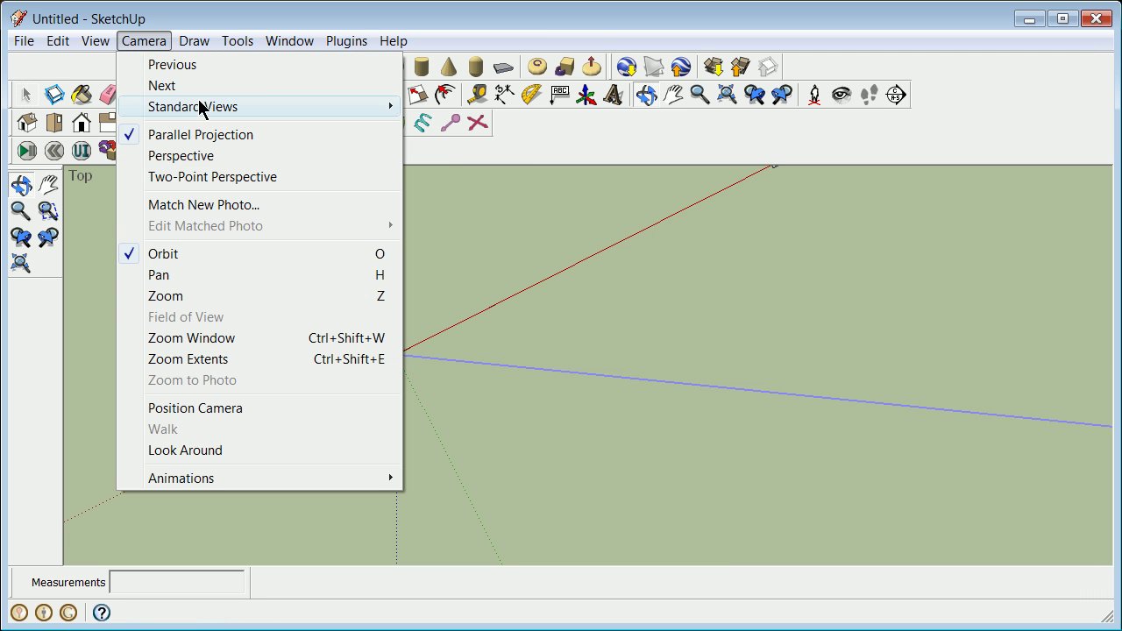
mouse_move(319, 110)
left_click(439, 107)
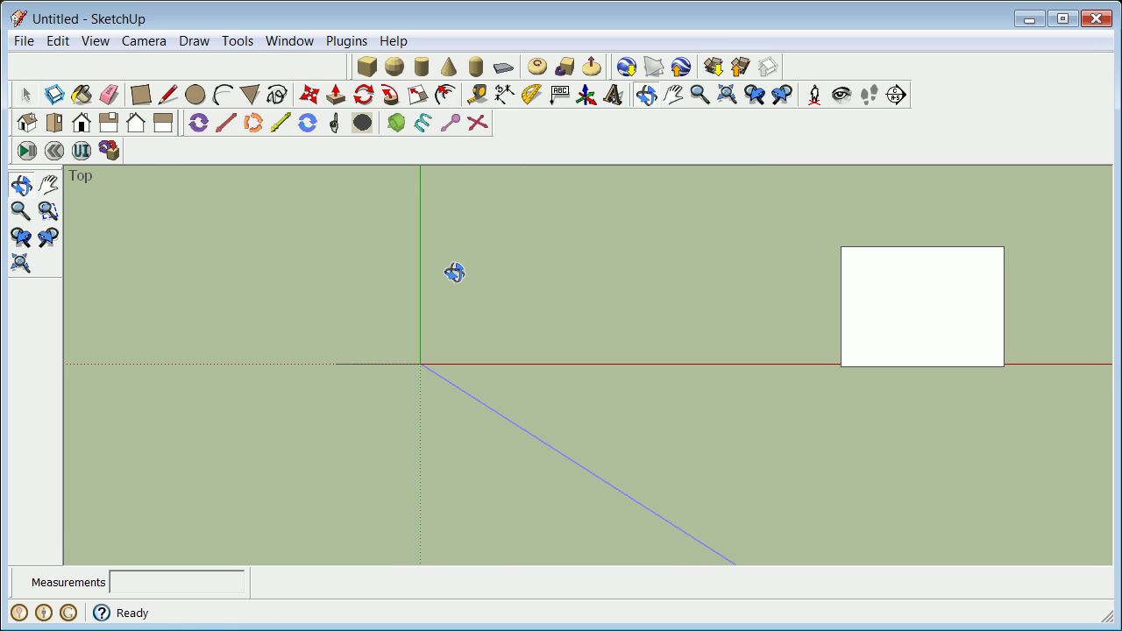
- Rotate the upright group about 32.5 degrees clockwise around the origin to align it with the copied diagonal line
left_click(25, 94)
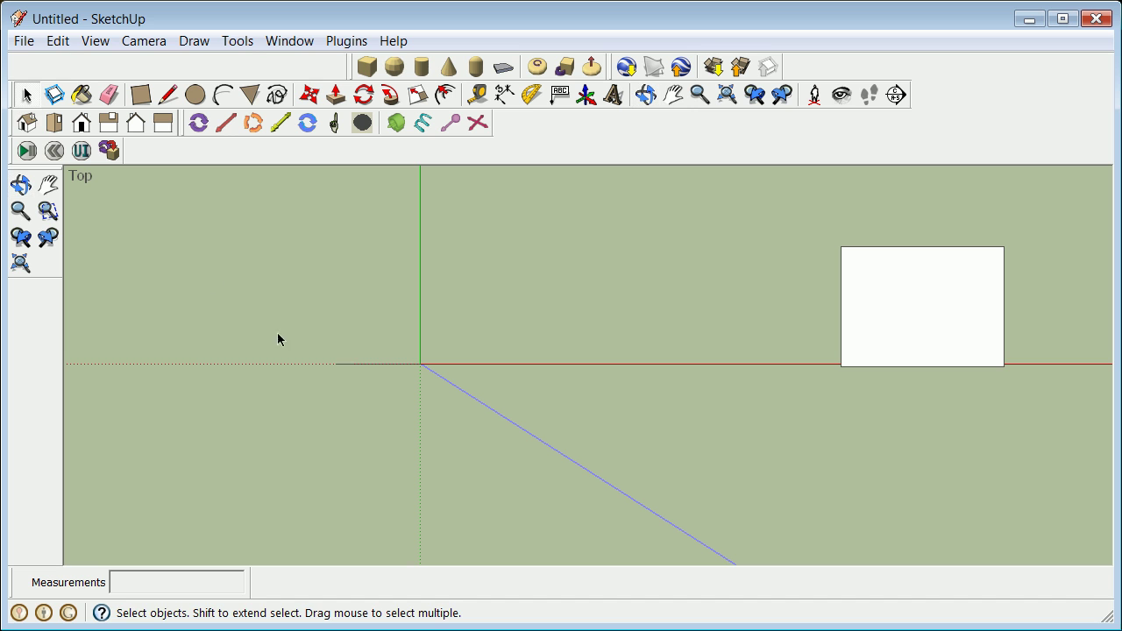
left_click(403, 363)
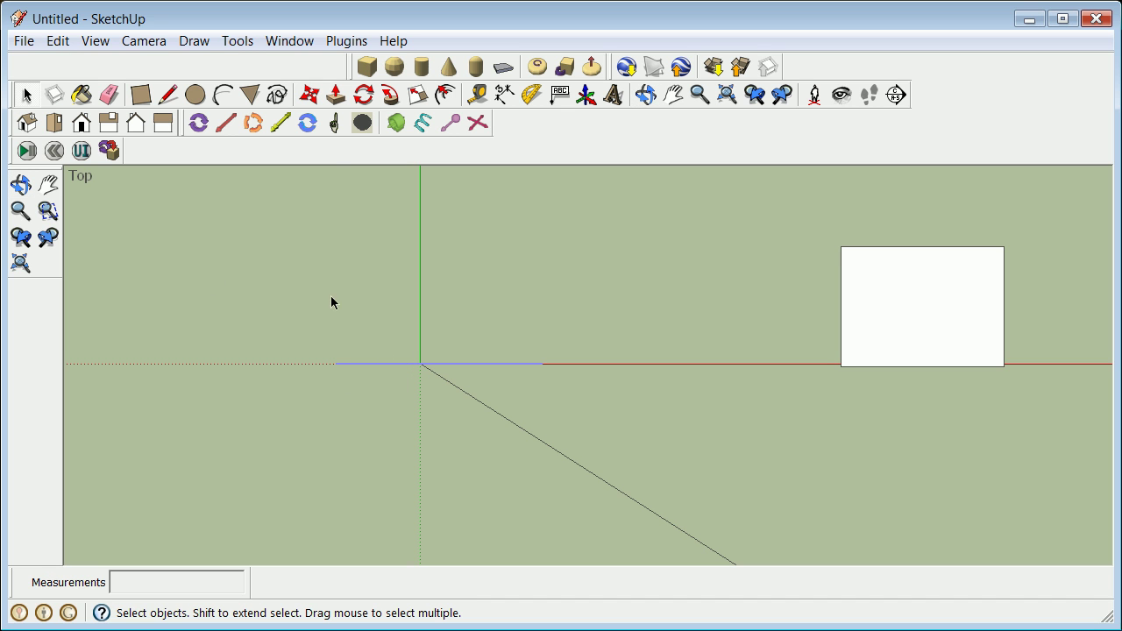
left_click(364, 94)
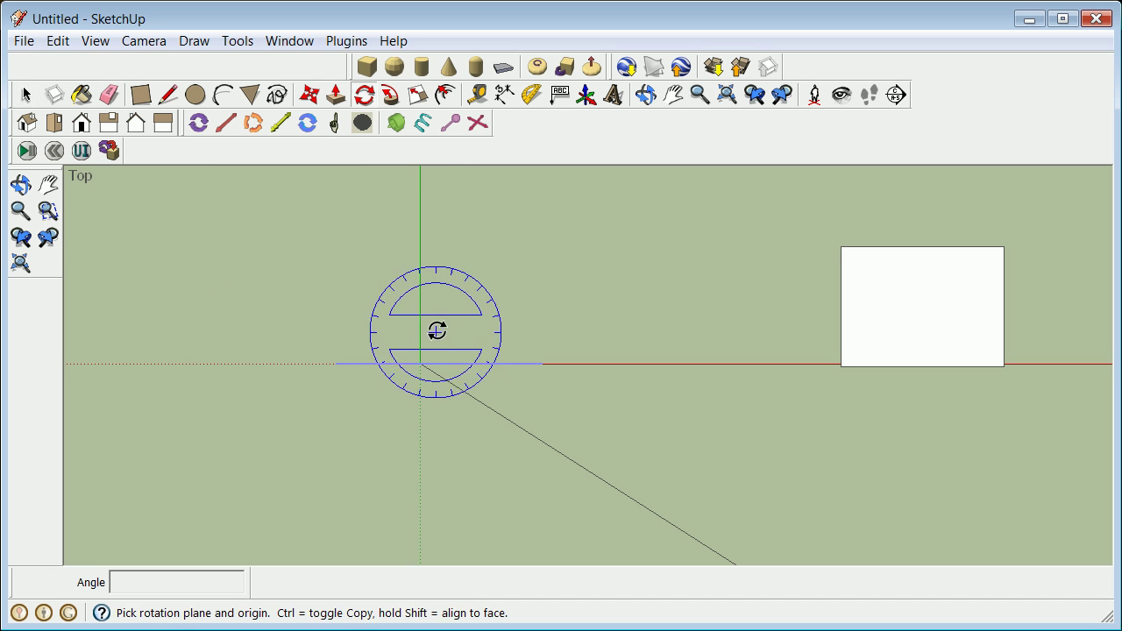
left_click(420, 362)
left_click(548, 363)
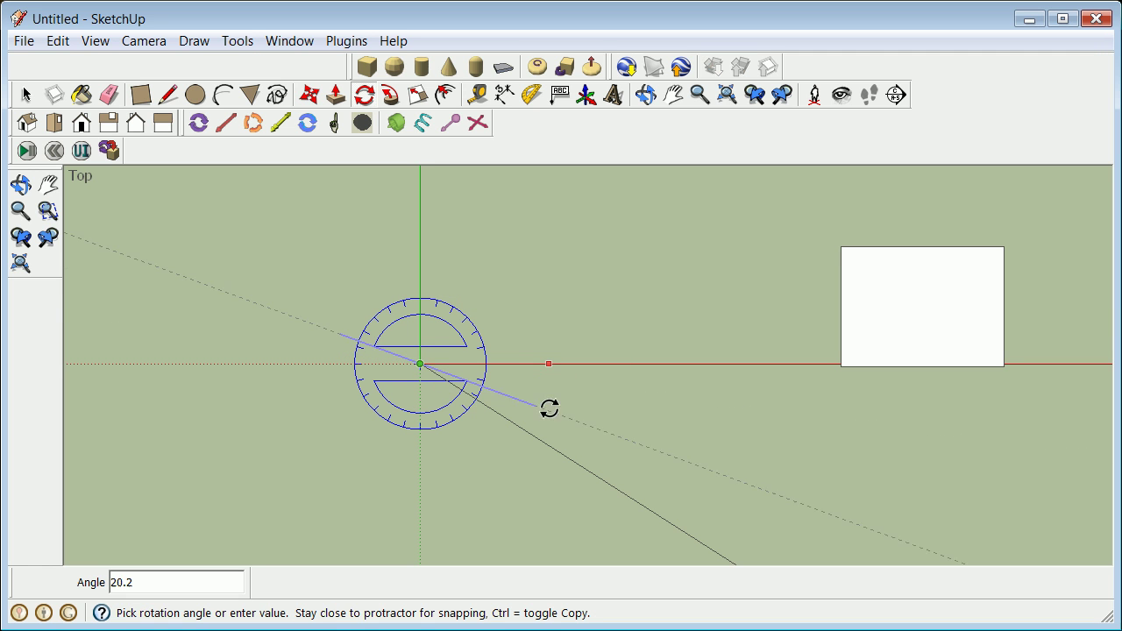
left_click(534, 446)
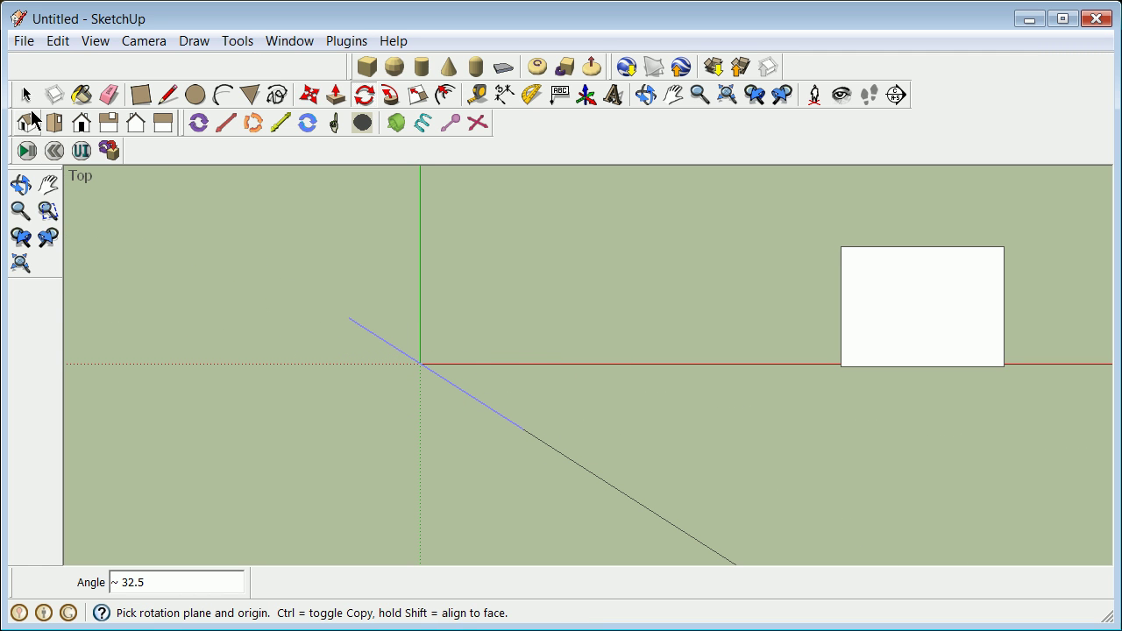
- Erase the copied diagonal line at the origin
left_click_drag(567, 471, 565, 462)
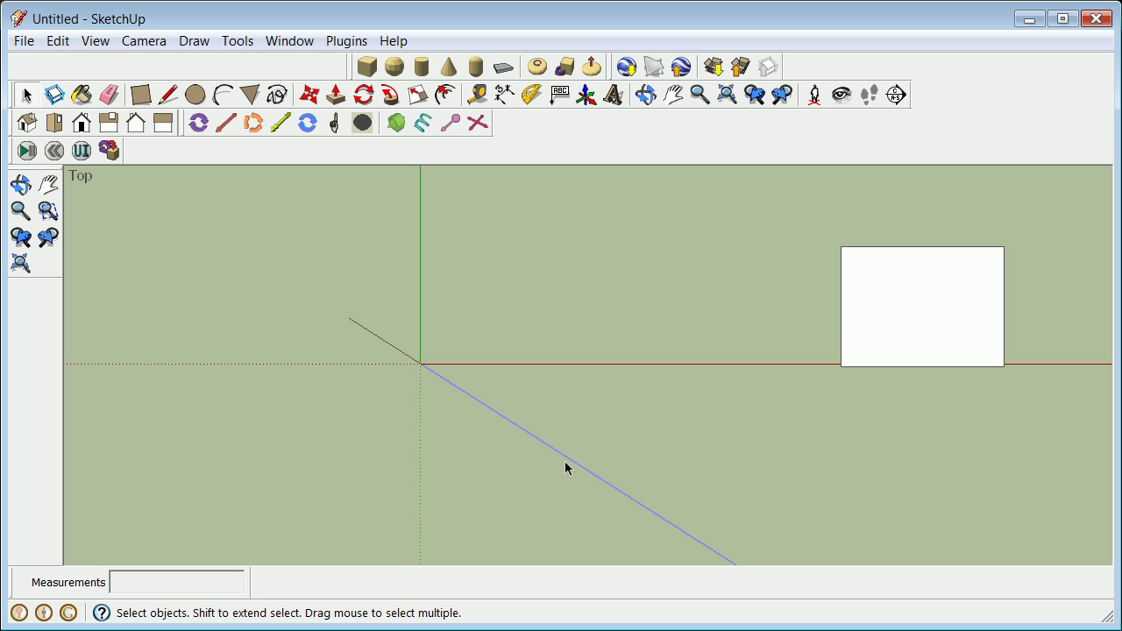
right_click(568, 466)
left_click(633, 491)
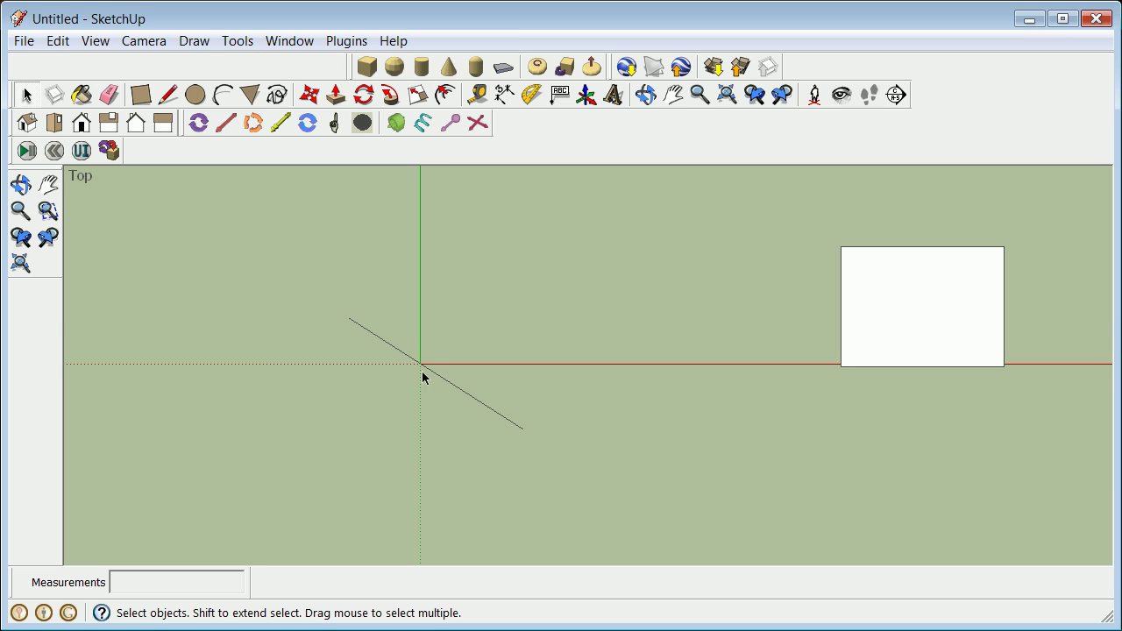
- Move the rotated group from the origin to the point where the distant diagonal line crosses the rounded corner's arc
scroll(422, 378, "up", 1)
scroll(425, 380, "down", 4)
scroll(427, 382, "down", 6)
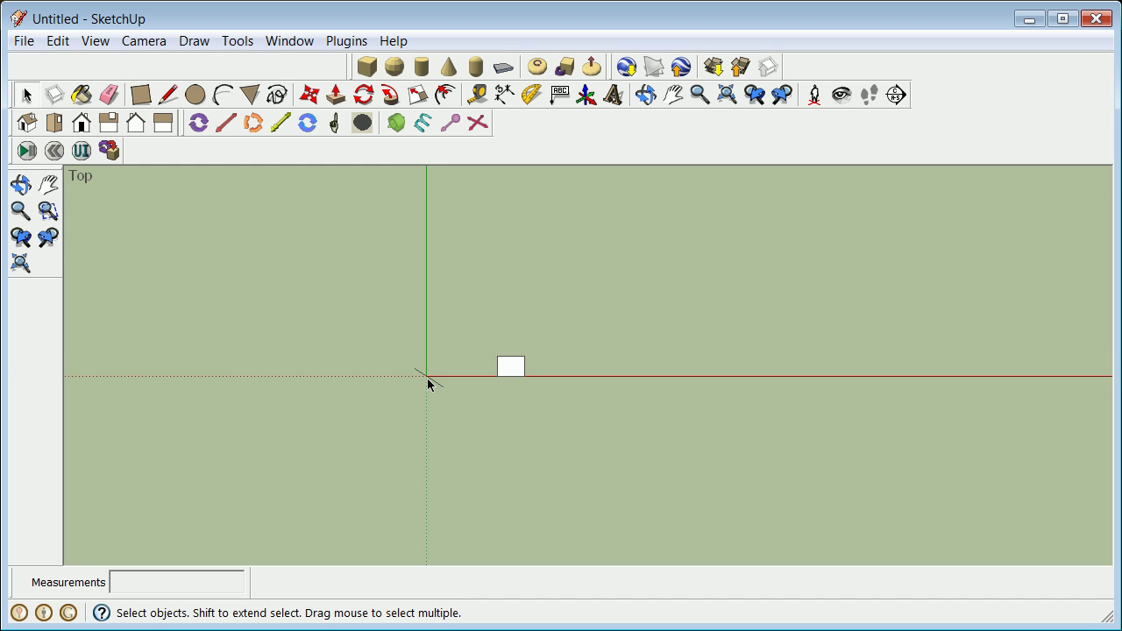
scroll(686, 302, "down", 4)
scroll(669, 292, "up", 3)
scroll(551, 378, "up", 2)
scroll(526, 385, "up", 1)
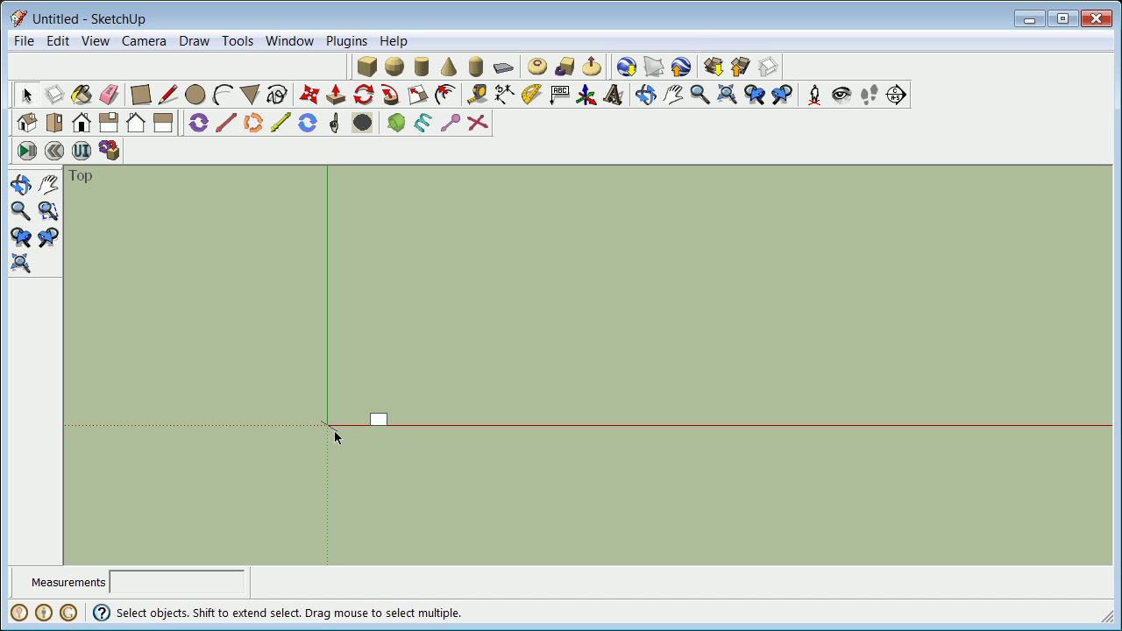
left_click(310, 99)
scroll(338, 430, "up", 3)
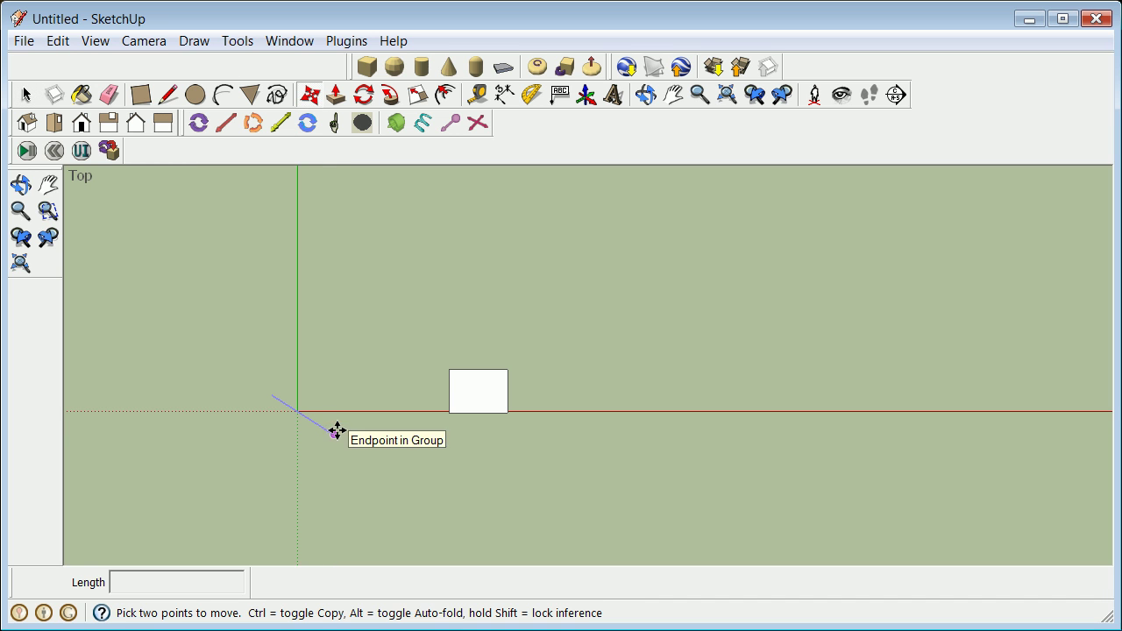
left_click(295, 411)
scroll(368, 403, "down", 4)
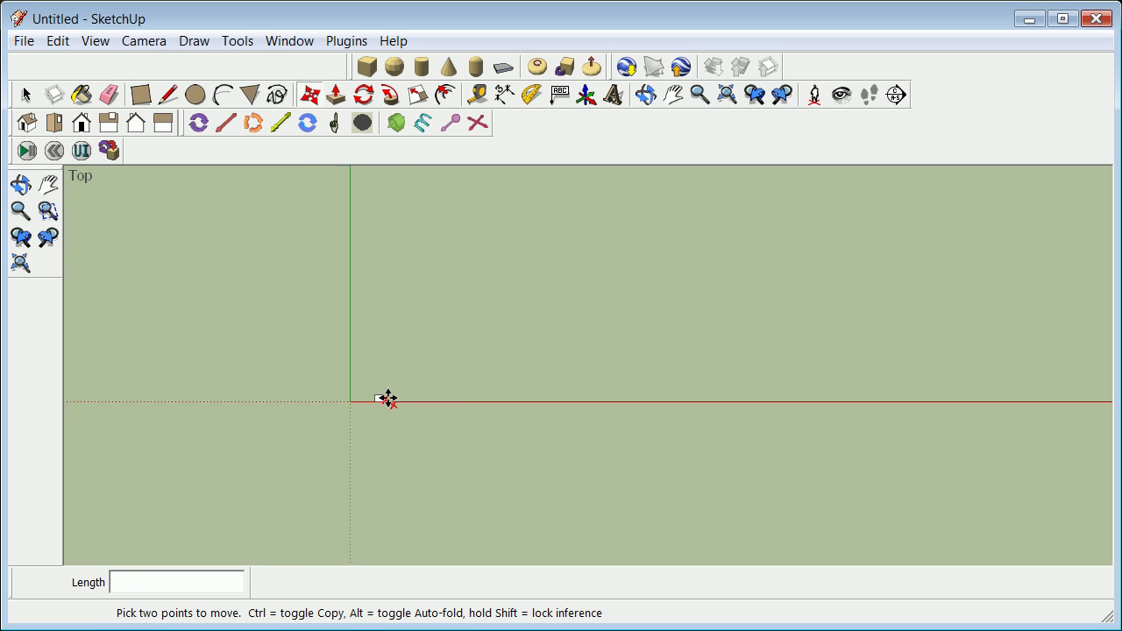
scroll(464, 409, "down", 2)
scroll(779, 242, "up", 8)
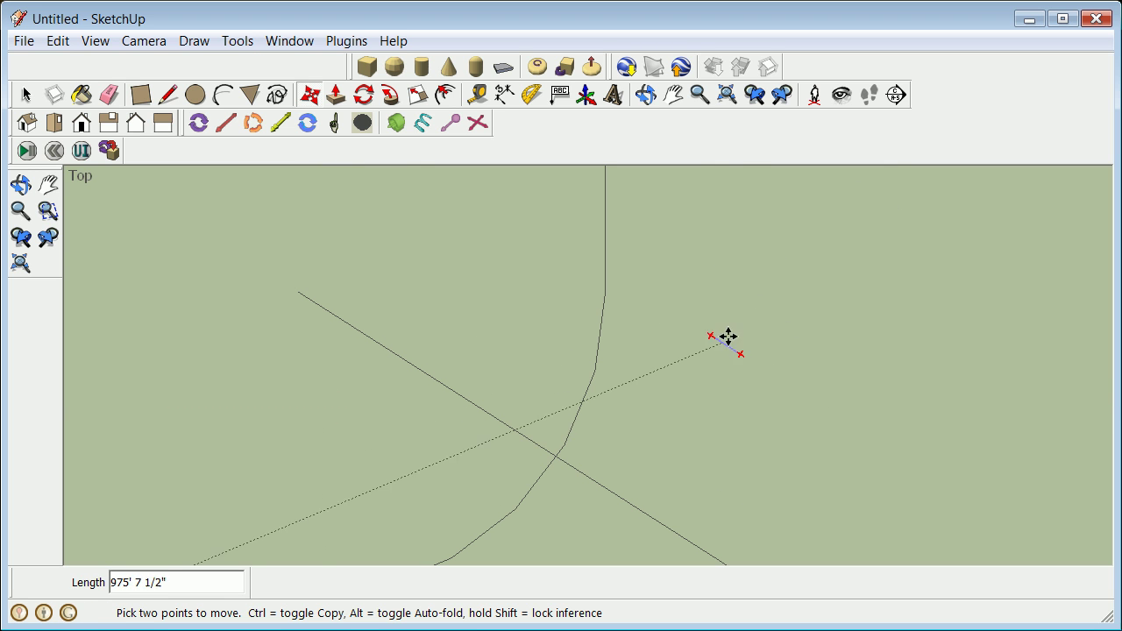
left_click(552, 456)
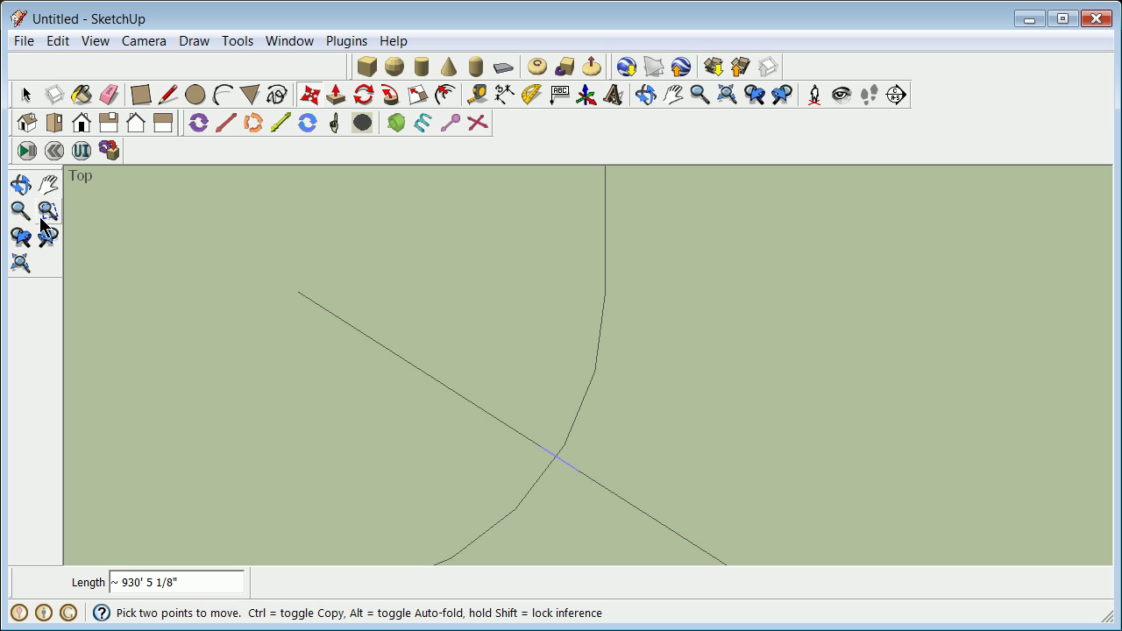
- Erase both segments of the diagonal line that crosses the rounded corner's arc, keeping the profile group and the path
left_click(25, 95)
left_click(679, 540)
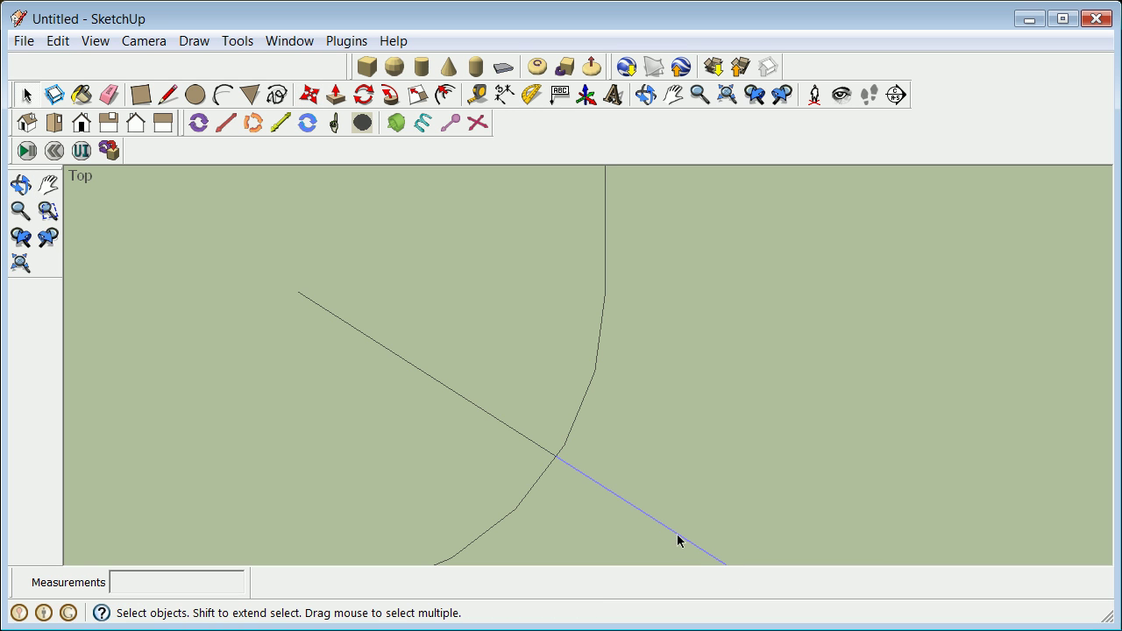
right_click(677, 535)
left_click(783, 356)
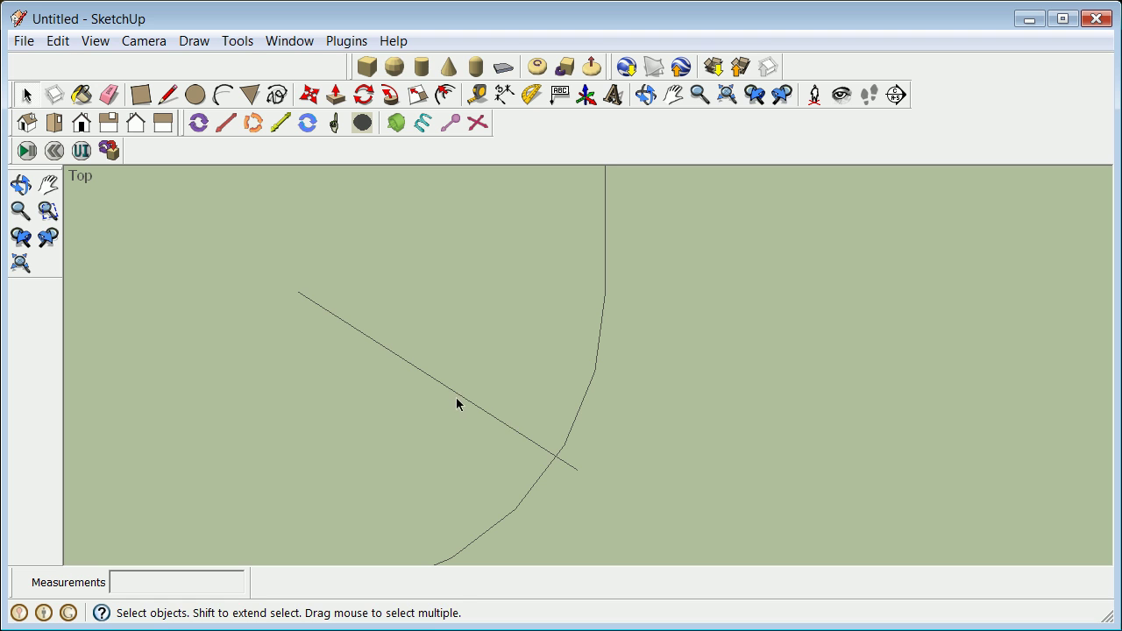
right_click(461, 395)
left_click(524, 431)
- Explode the upright profile group standing on the rounded corner's arc
left_click(21, 184)
left_click_drag(623, 378, 476, 453)
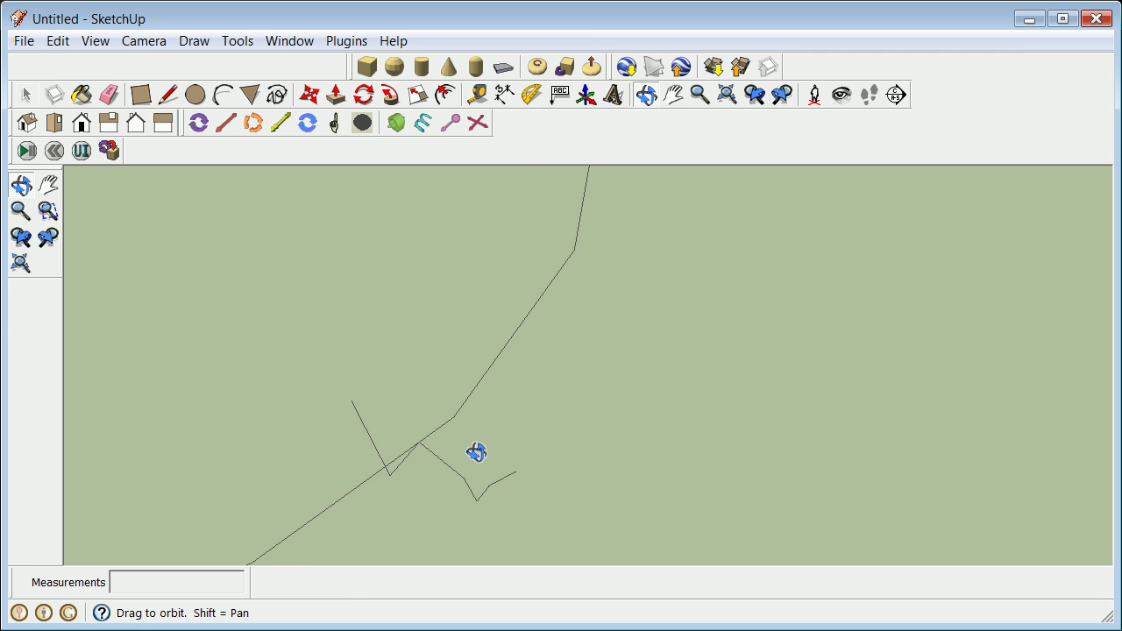
left_click(26, 97)
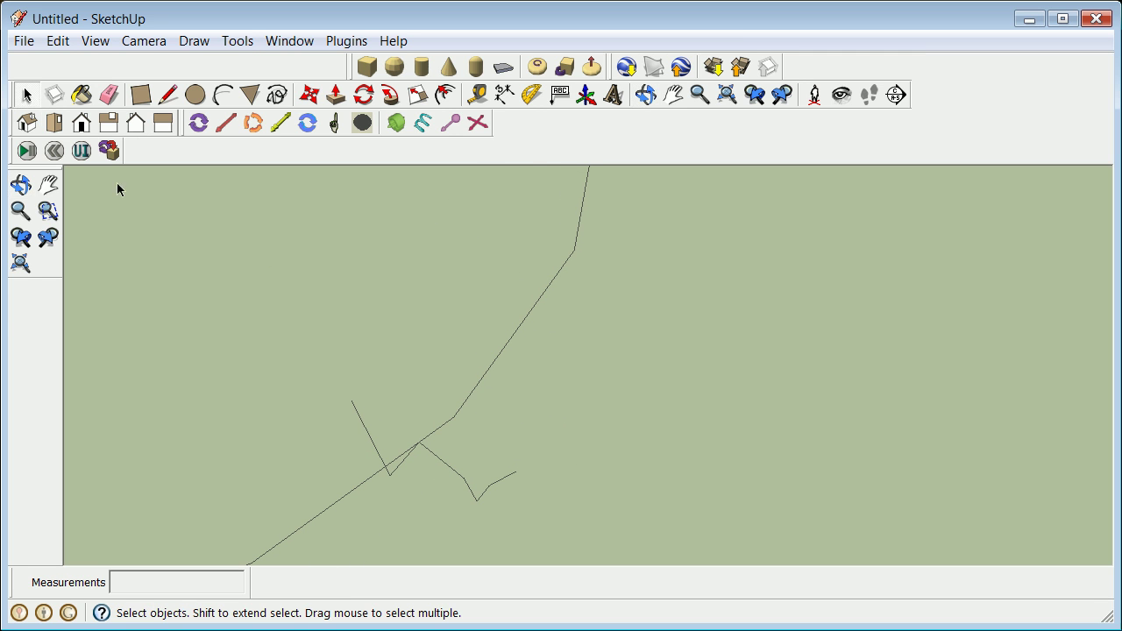
left_click(454, 477)
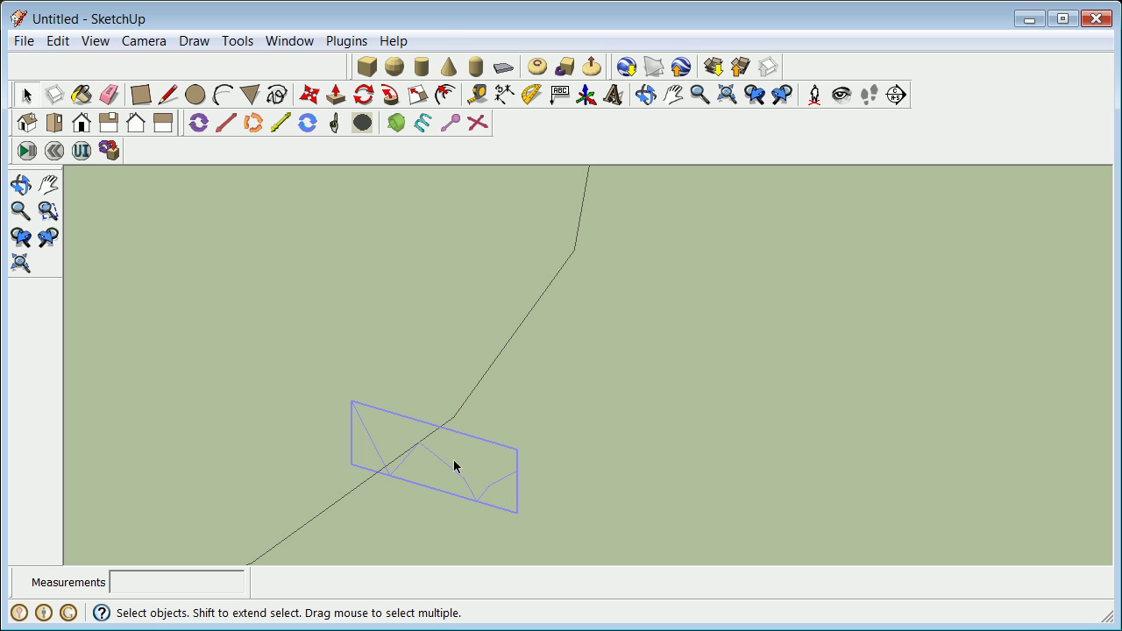
right_click(441, 465)
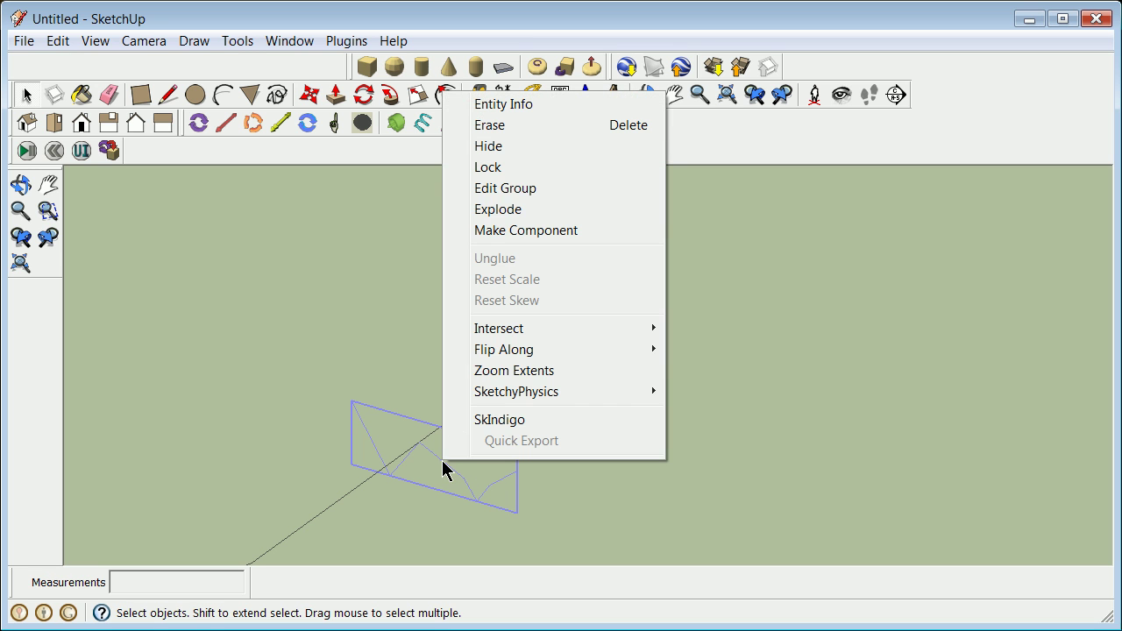
left_click(497, 208)
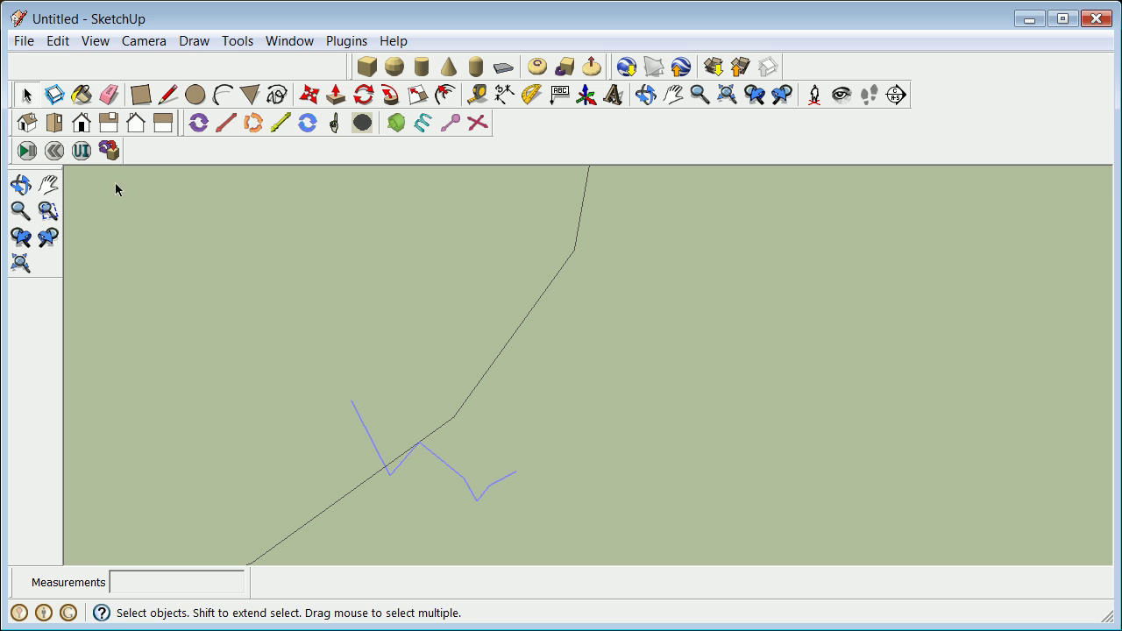
- Draw a line between the profile's two open ends to close it into a face
left_click(174, 92)
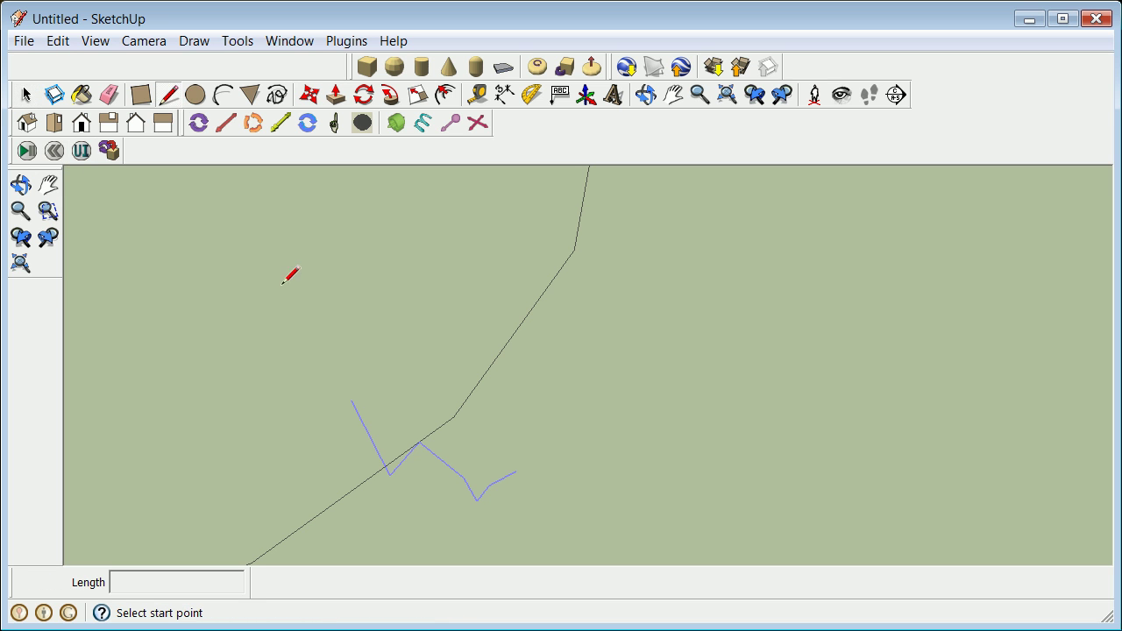
left_click(350, 401)
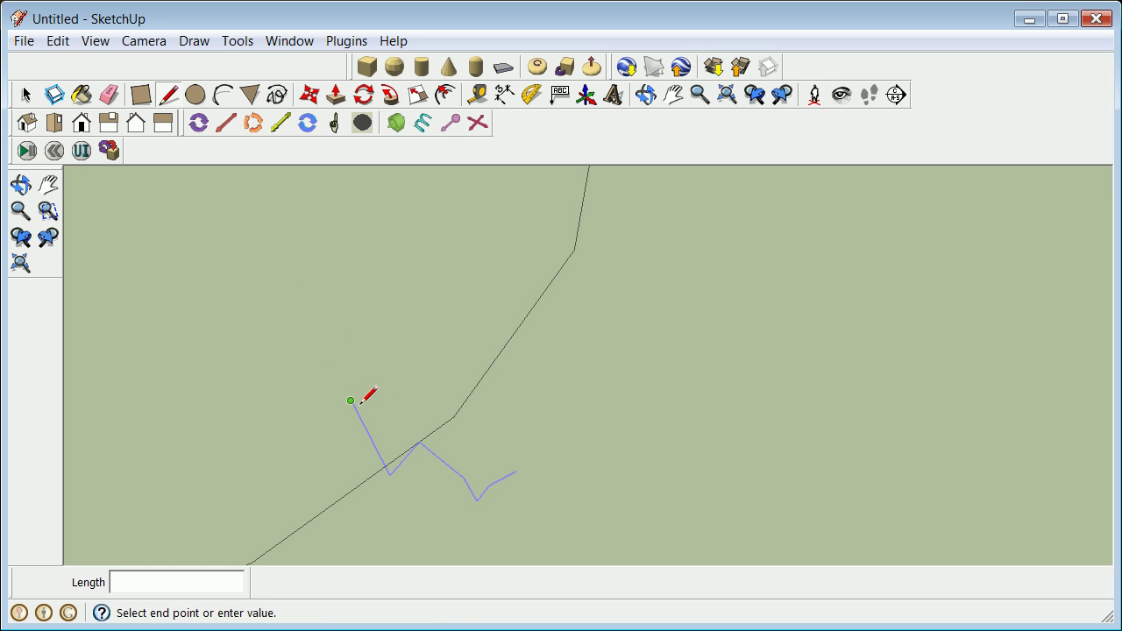
left_click(516, 471)
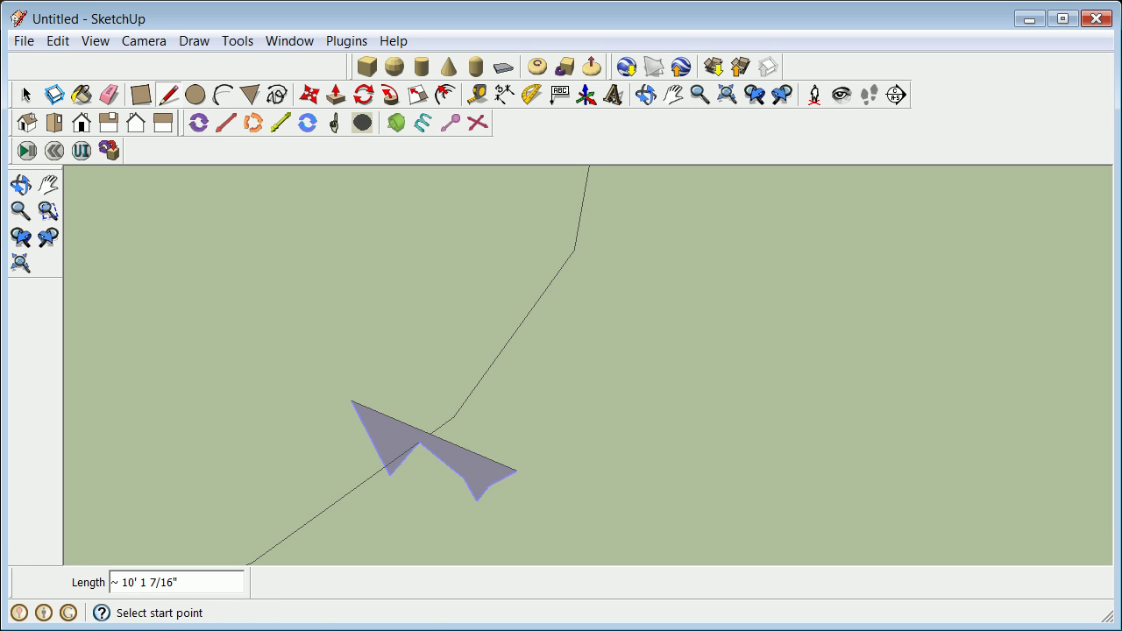
- Extrude the profile face with Follow Me along the arc portion between the profile and the path's nearer straight leg
left_click(24, 95)
left_click(489, 379)
left_click(487, 378)
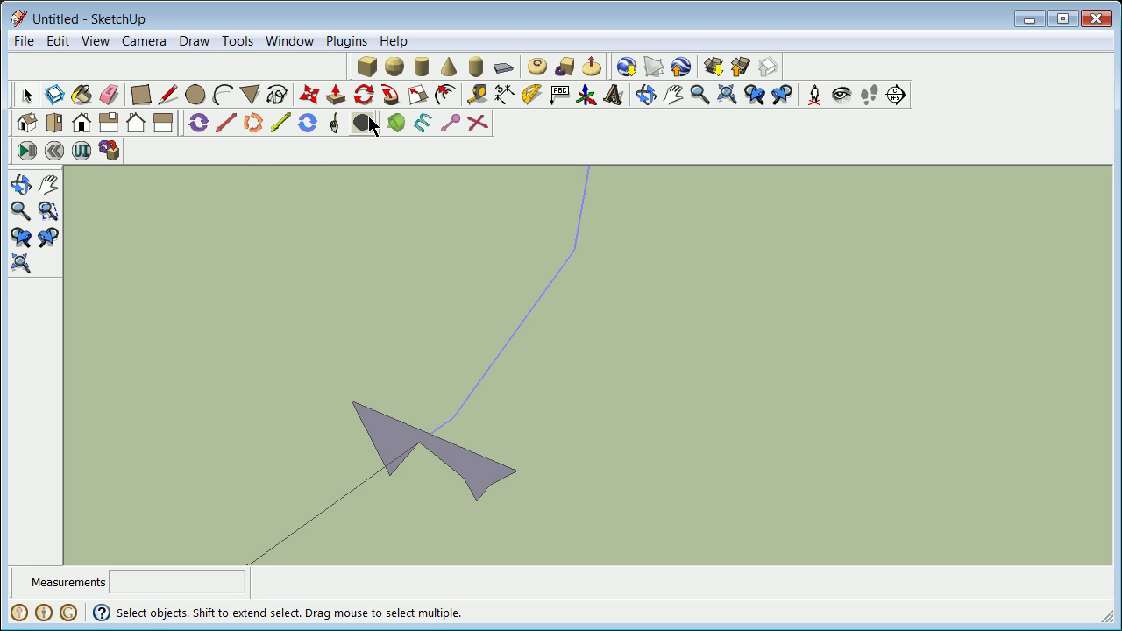
left_click(391, 99)
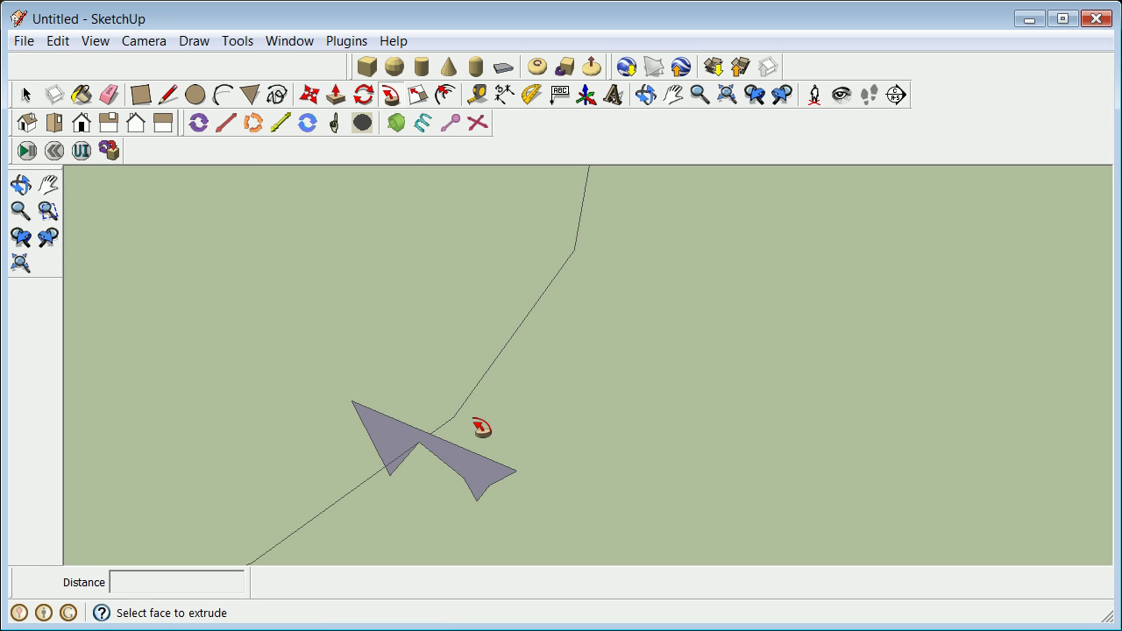
left_click(482, 462)
middle_click_drag(482, 463, 371, 369)
scroll(372, 369, "down", 5)
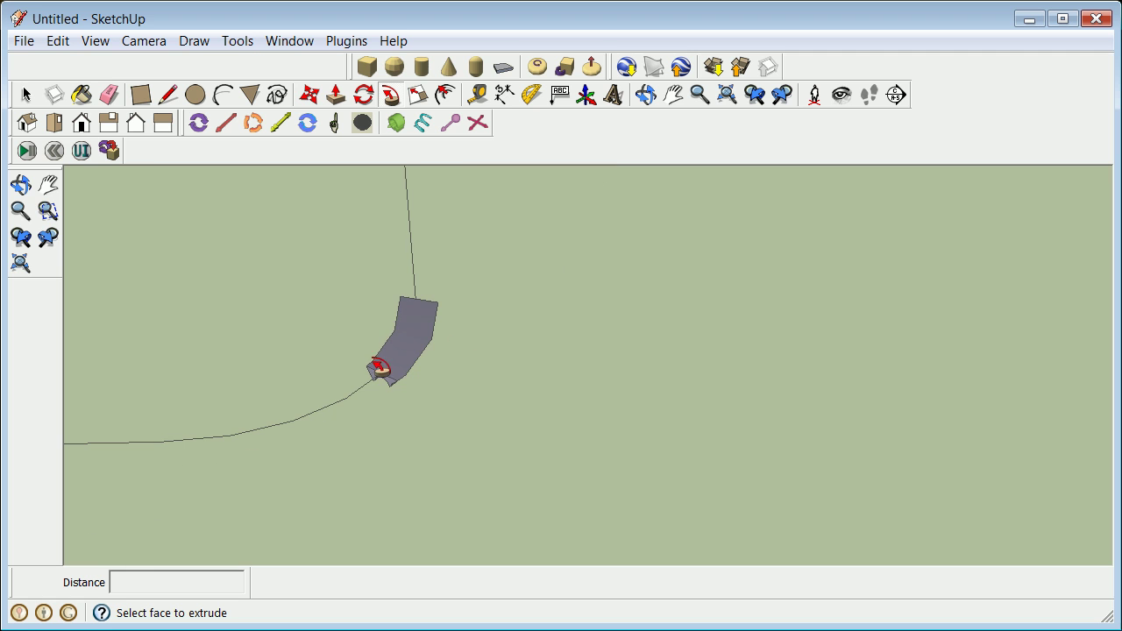
- Examine the extruded corner piece on the rounded path and the path's position relative to the origin
left_click(21, 184)
left_click_drag(500, 451, 462, 467)
scroll(490, 403, "down", 8)
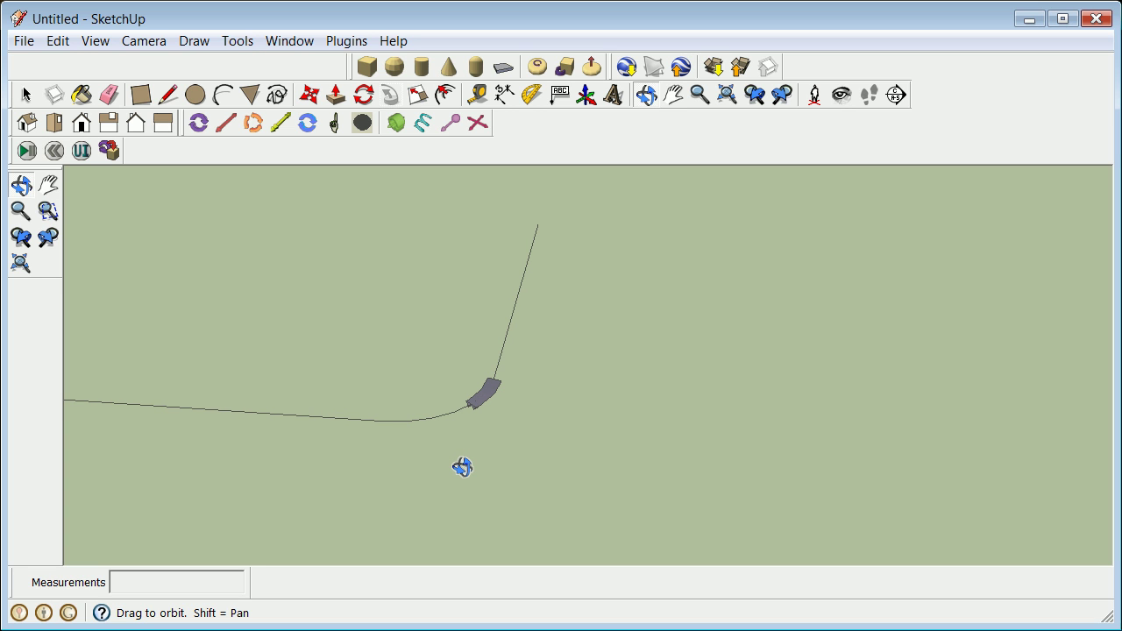
left_click_drag(462, 468, 461, 468)
left_click_drag(462, 468, 457, 470)
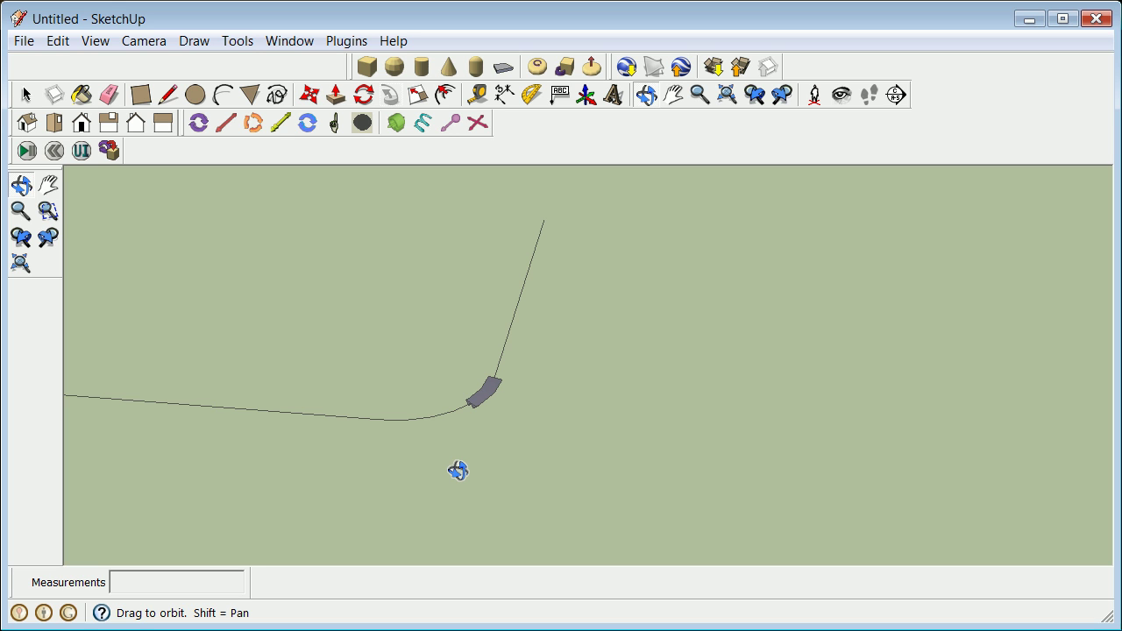
left_click_drag(457, 470, 456, 471)
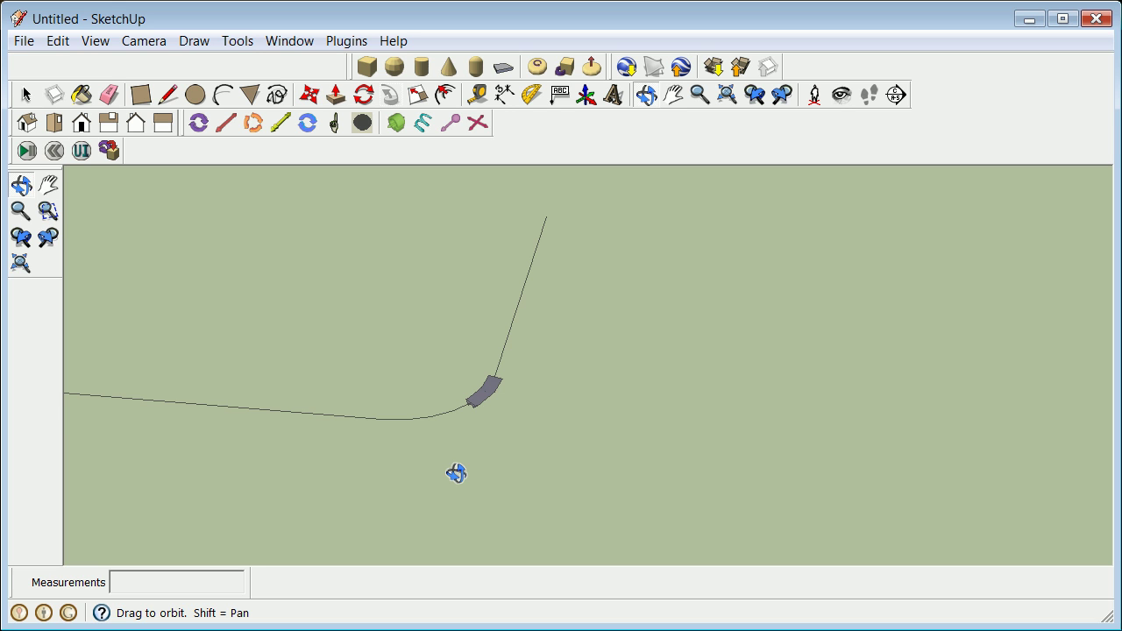
mouse_move(456, 473)
left_mouse_down()
mouse_move(448, 486)
mouse_move(456, 476)
left_mouse_up()
scroll(458, 473, "down", 5)
scroll(259, 497, "up", 3)
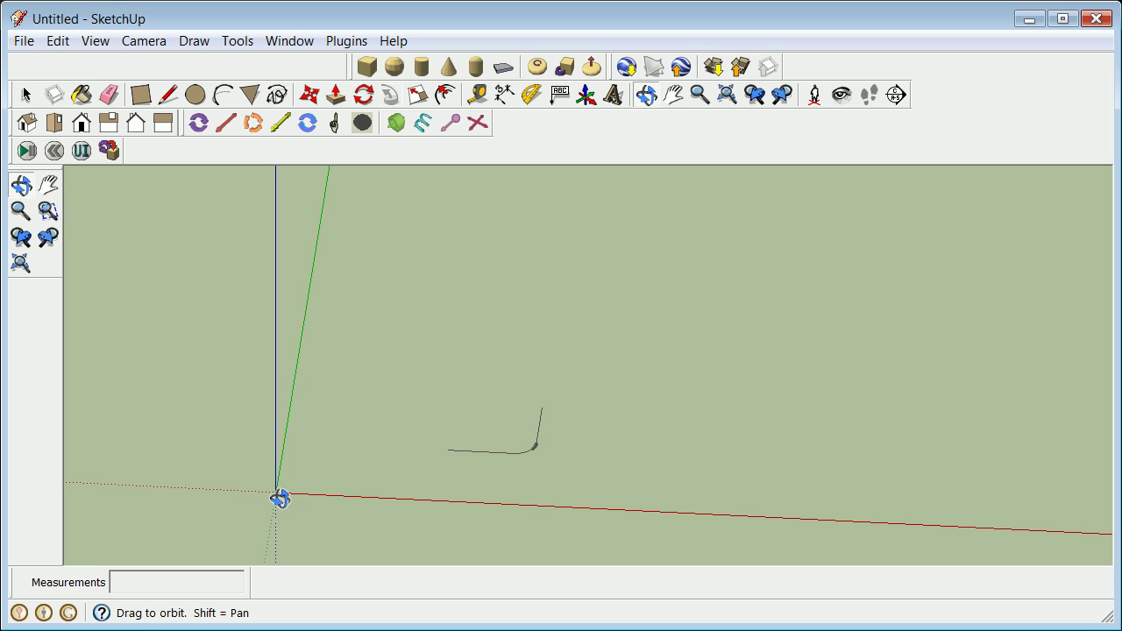